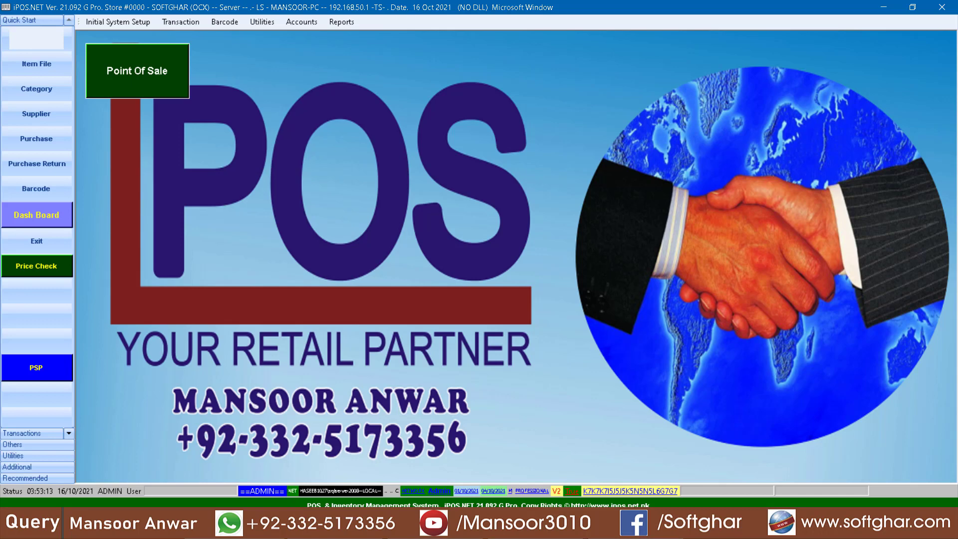
Step: Examine the tax columns of the 3rd Schedule purchase invoice and the tax notes in the September 2021 Dalda price structure
click(349, 528)
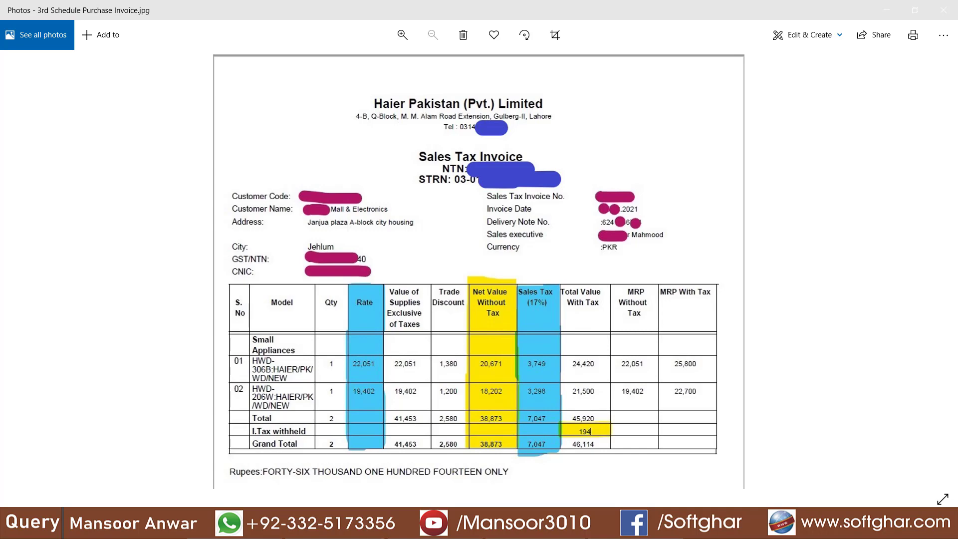
key(alt+Tab)
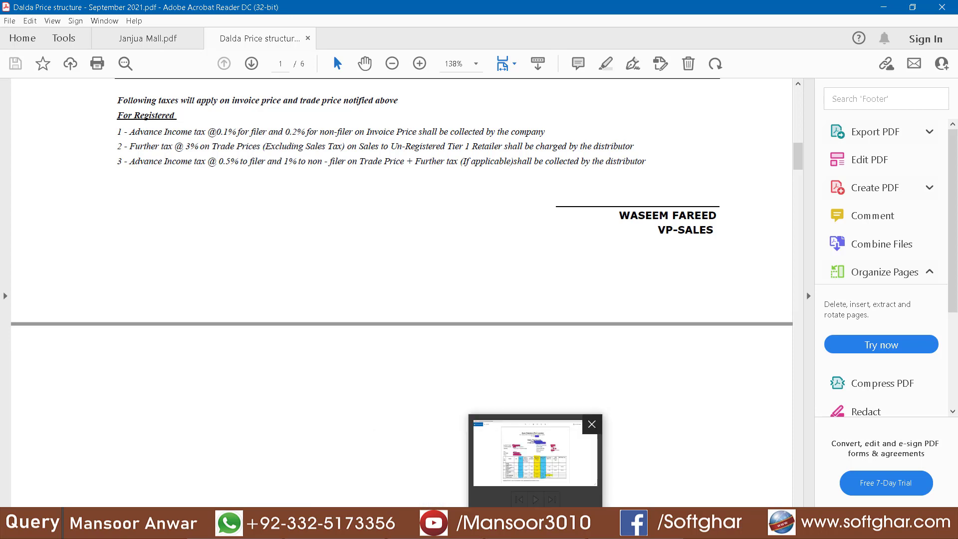
click(536, 528)
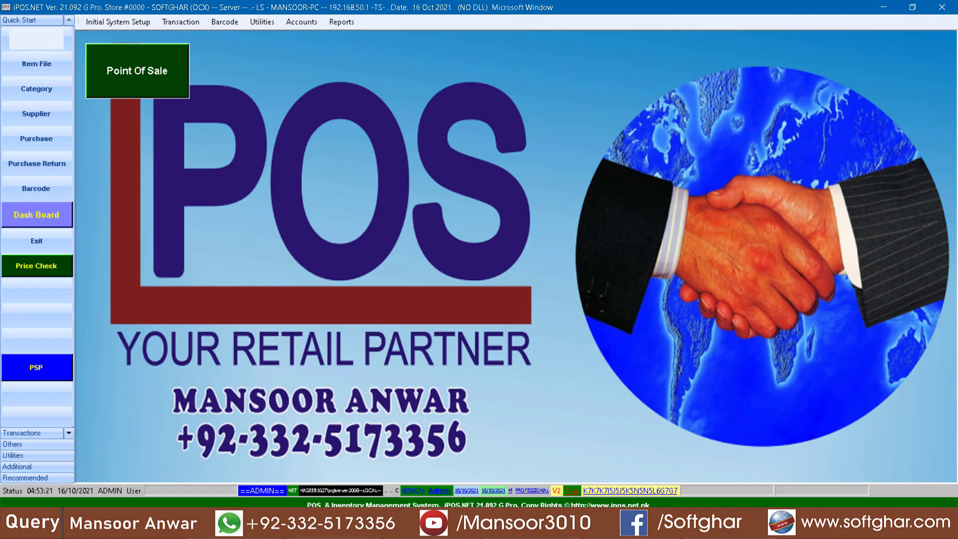
Step: Open the purchase form in iPOS.NET and compare its tax fields with the 3rd Schedule purchase invoice
click(61, 142)
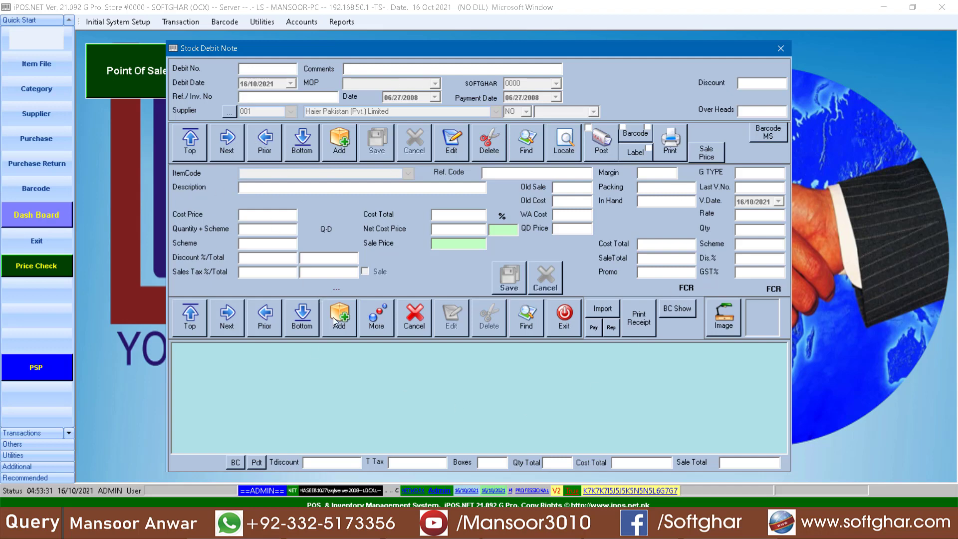
key(alt+Tab)
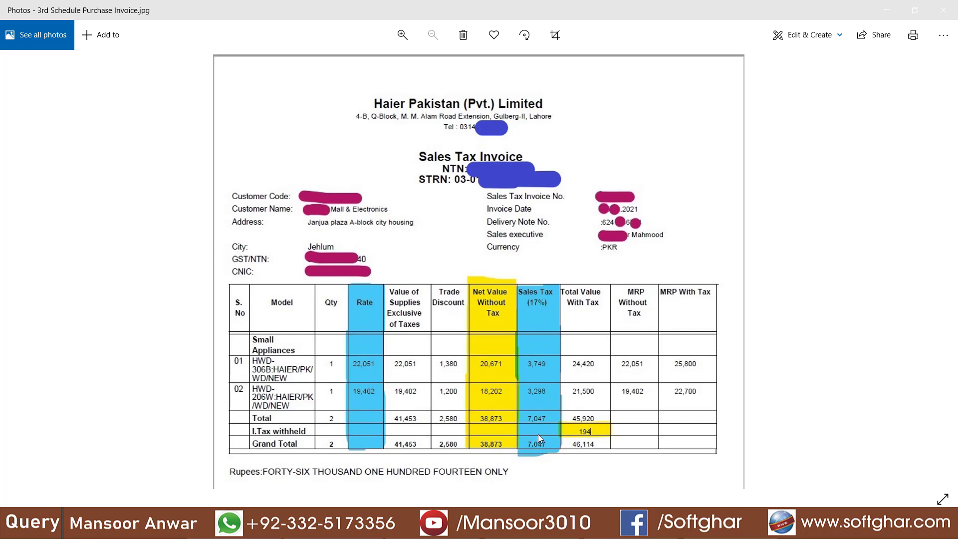
key(alt+Tab)
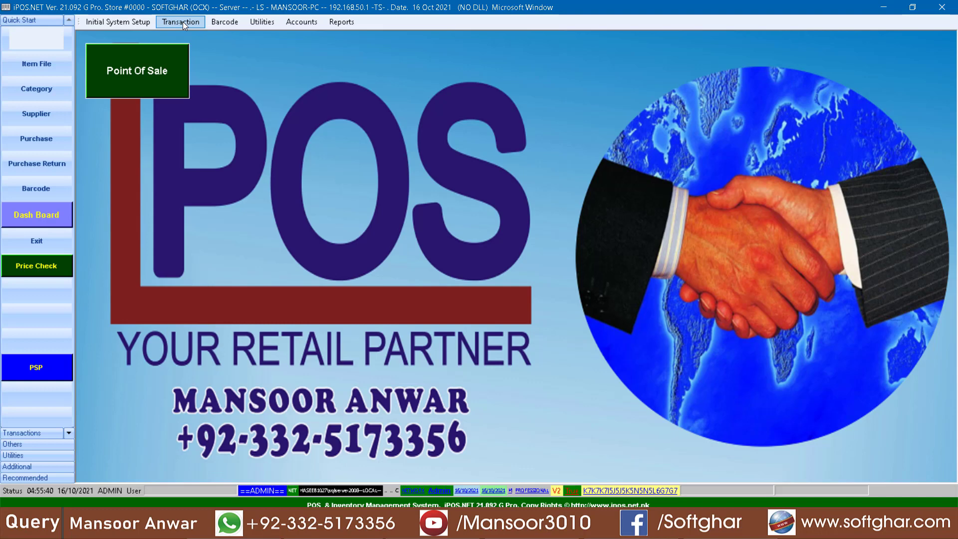
Step: Review the Stock Debit Note (WHT) form against the 3rd Schedule purchase invoice, and close both the invoice view and the form
click(181, 22)
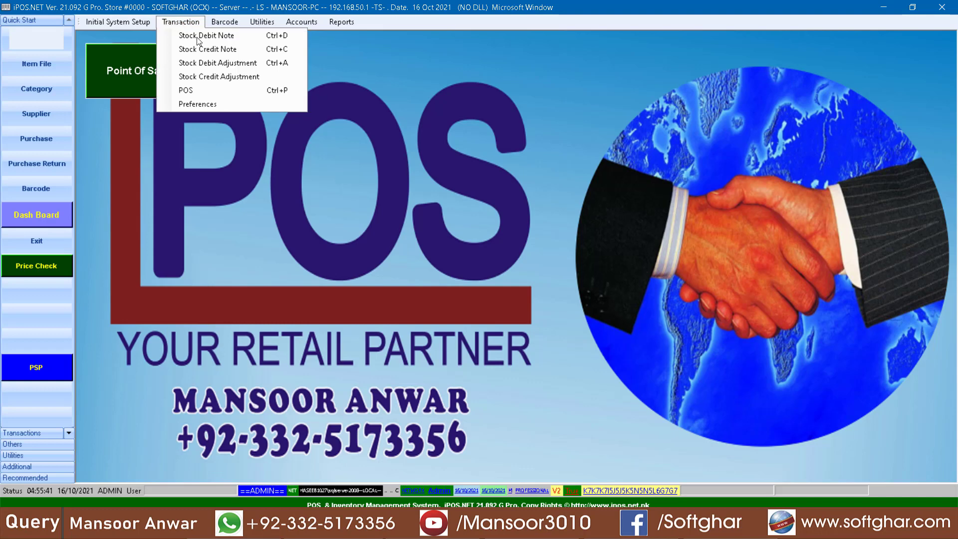
click(222, 37)
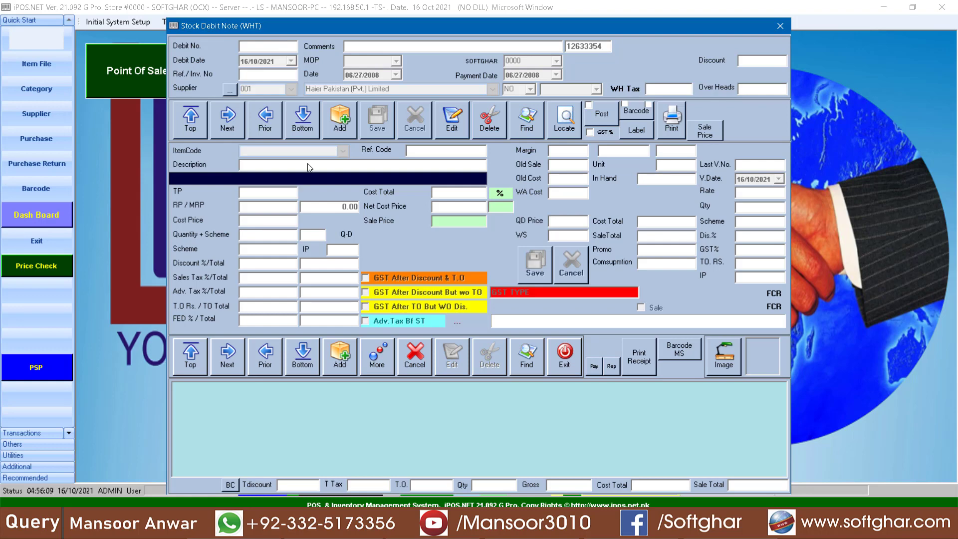
key(Tab)
key(alt+Tab)
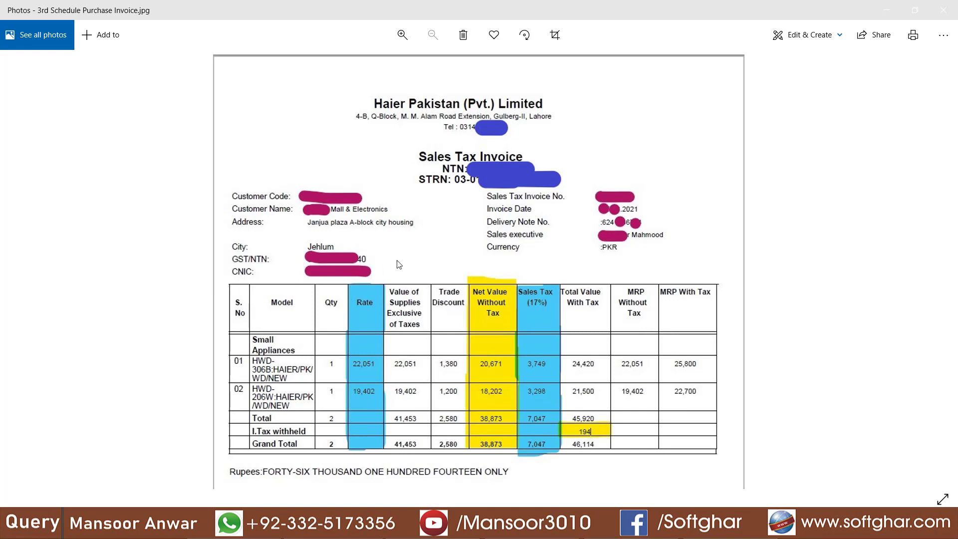
click(893, 10)
click(564, 363)
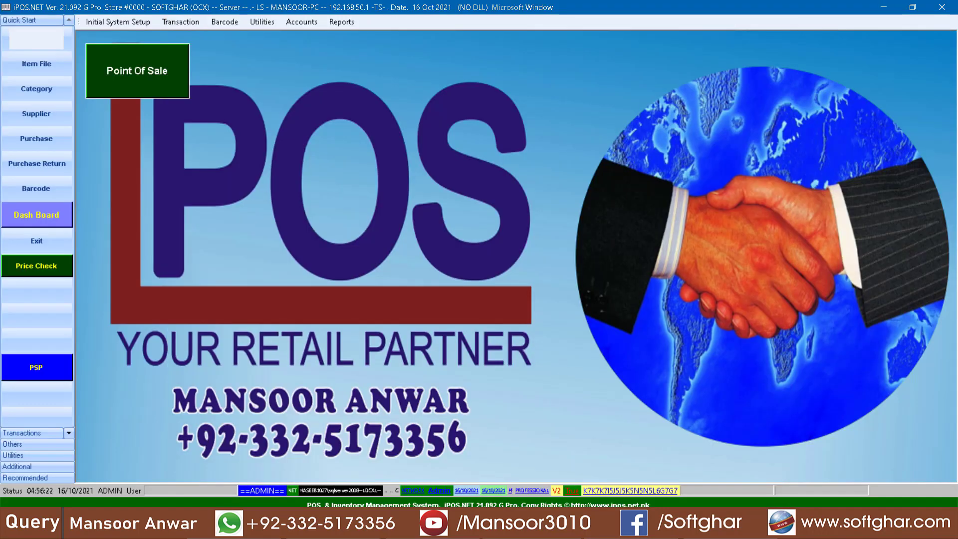
Step: Open the item file and compare the prices and GST setup of item 10001 with the rates and MRP on the purchase invoice
click(35, 65)
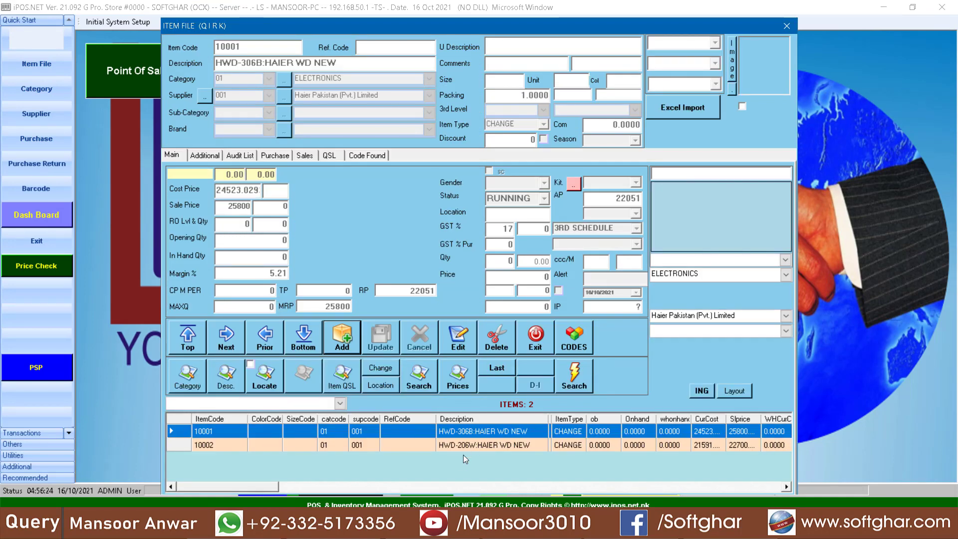
click(440, 447)
click(465, 432)
click(470, 443)
click(465, 432)
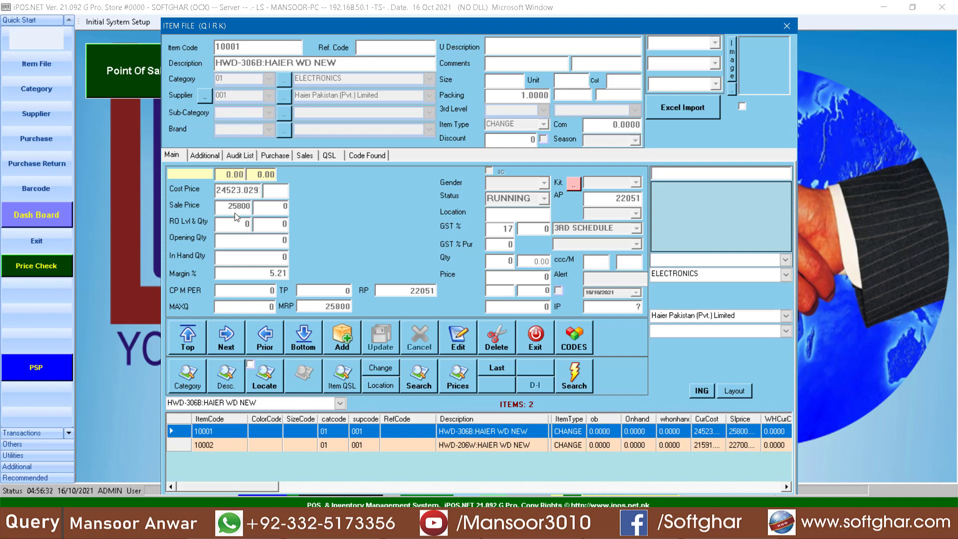
click(410, 527)
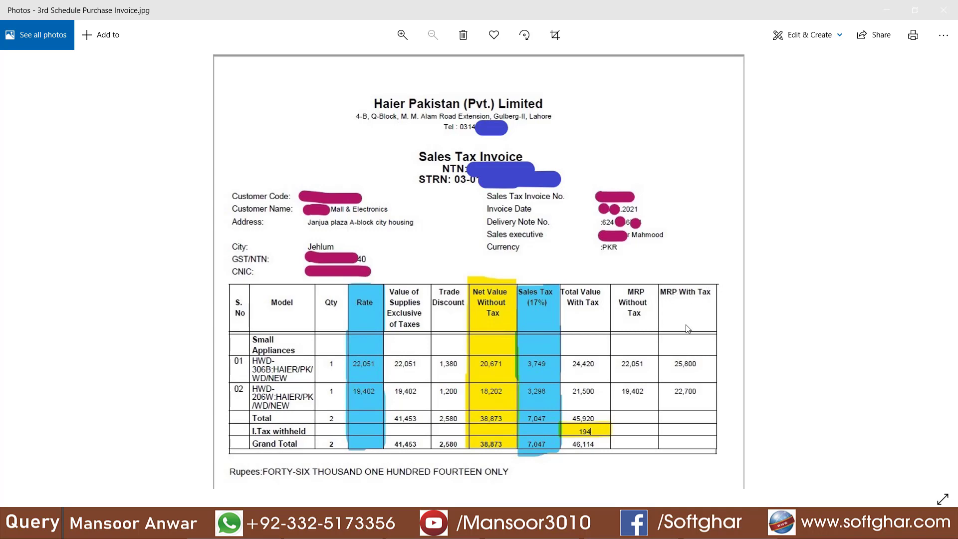
click(410, 528)
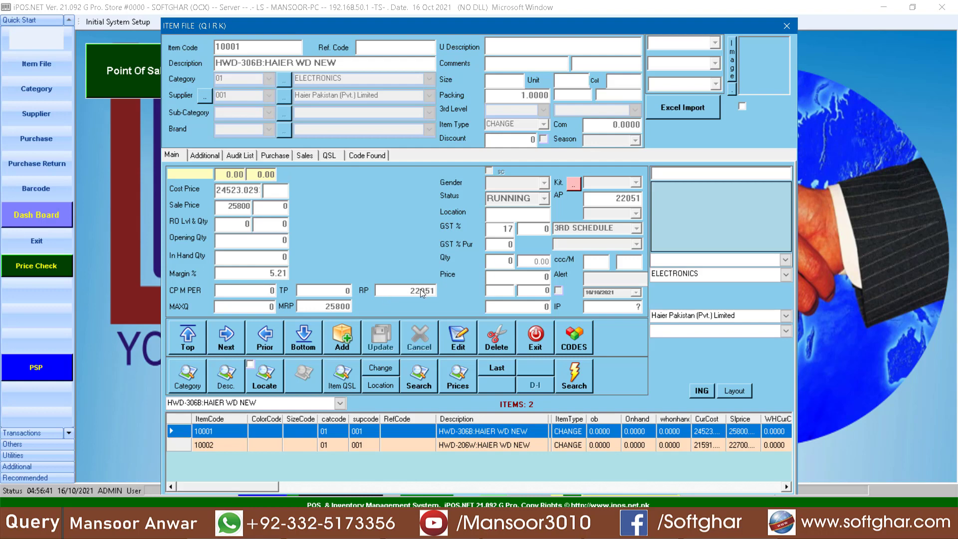
click(410, 528)
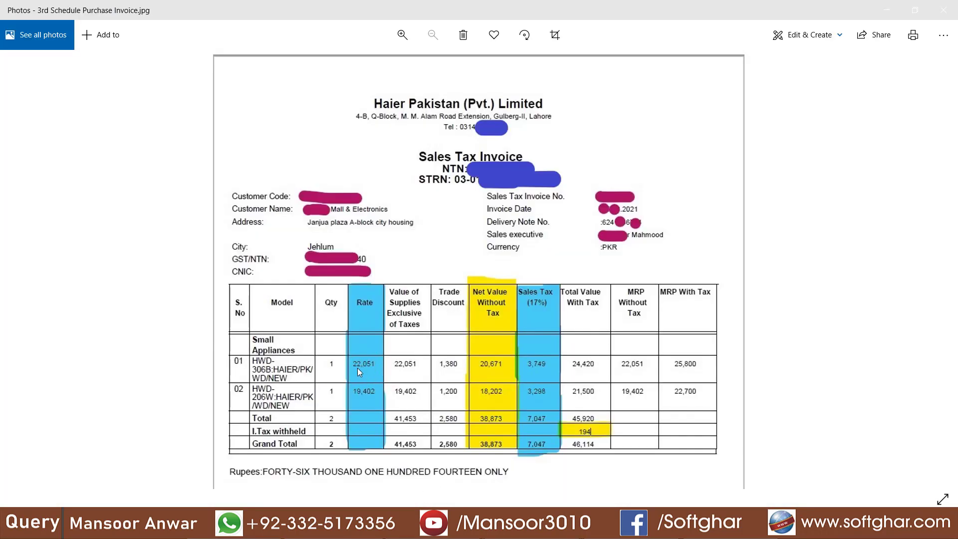
click(410, 528)
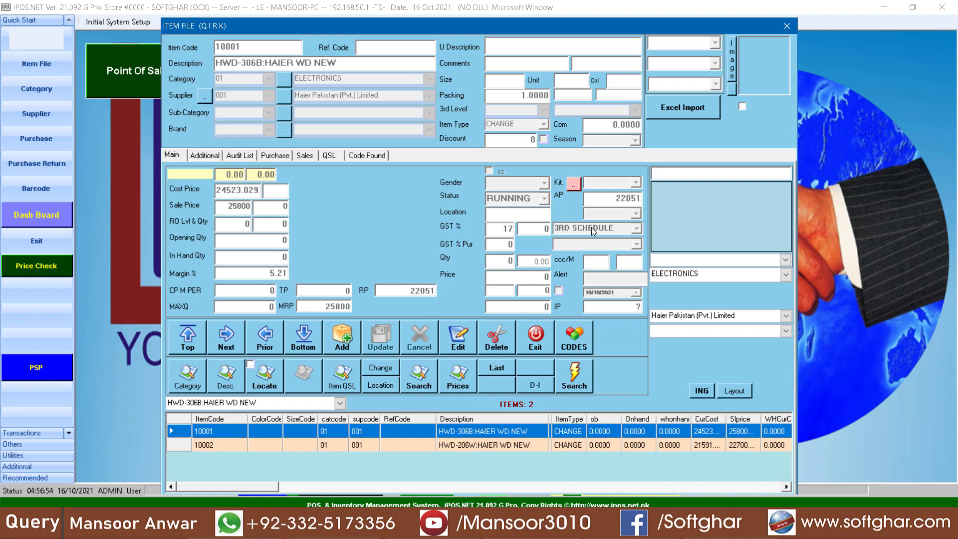
Step: Check the GST type options and item type of item 10001 in edit mode, update it, and view item 10002 before closing the file
click(466, 337)
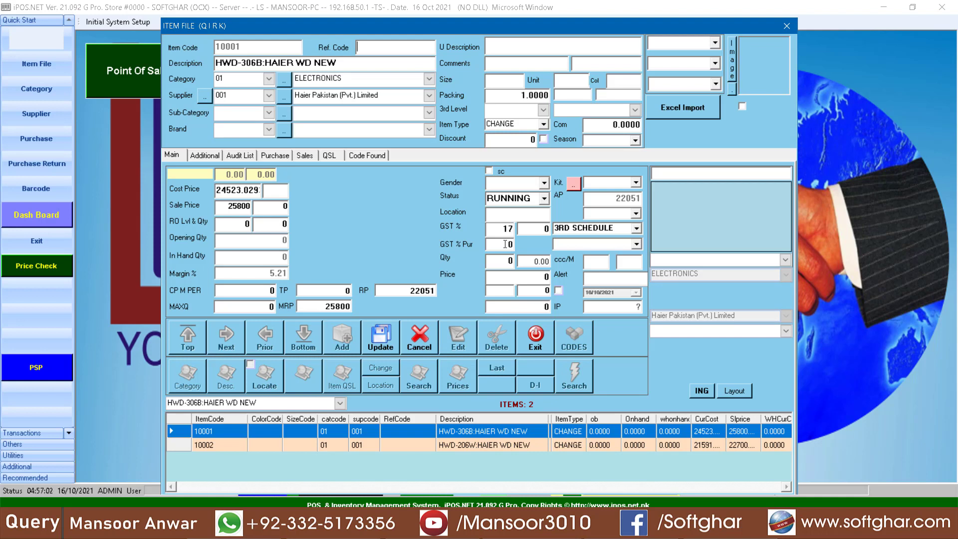
click(637, 229)
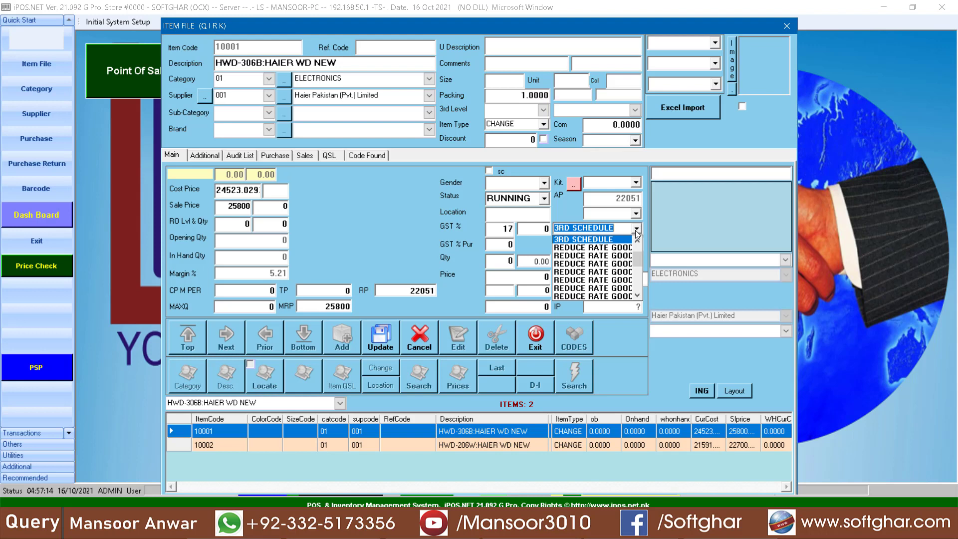
click(637, 231)
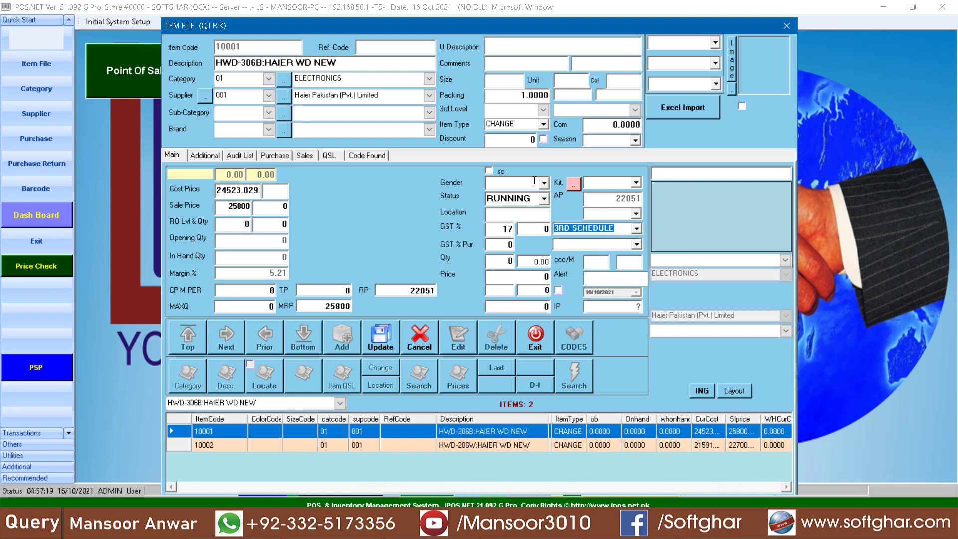
click(522, 124)
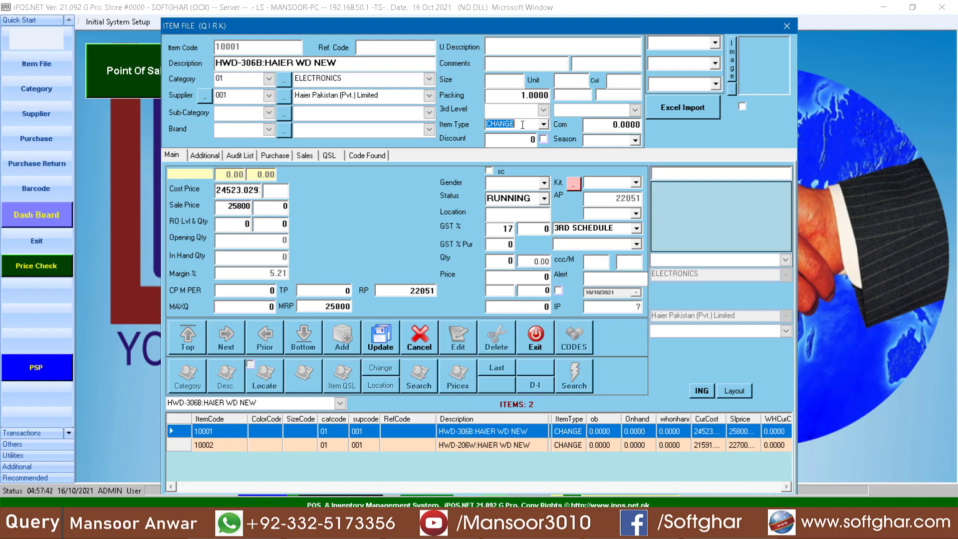
click(392, 352)
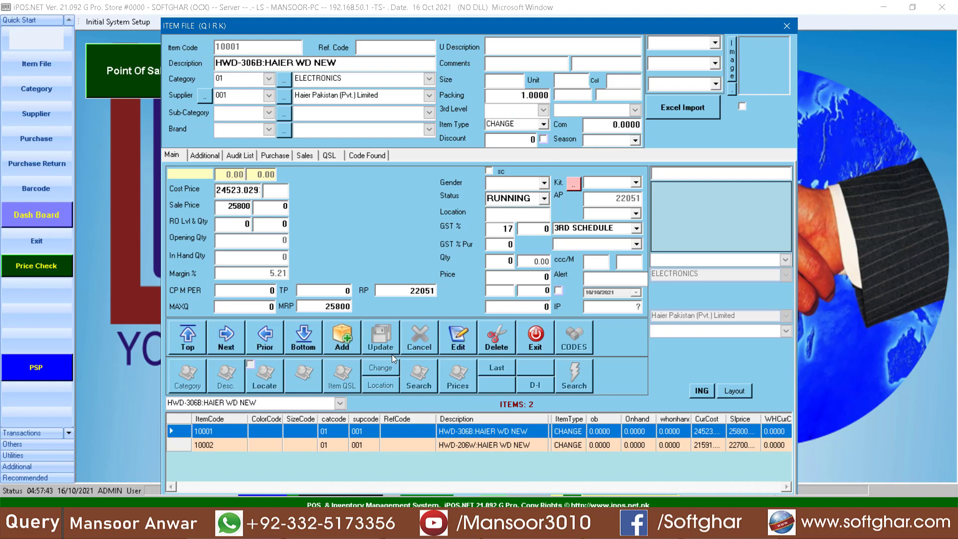
click(494, 445)
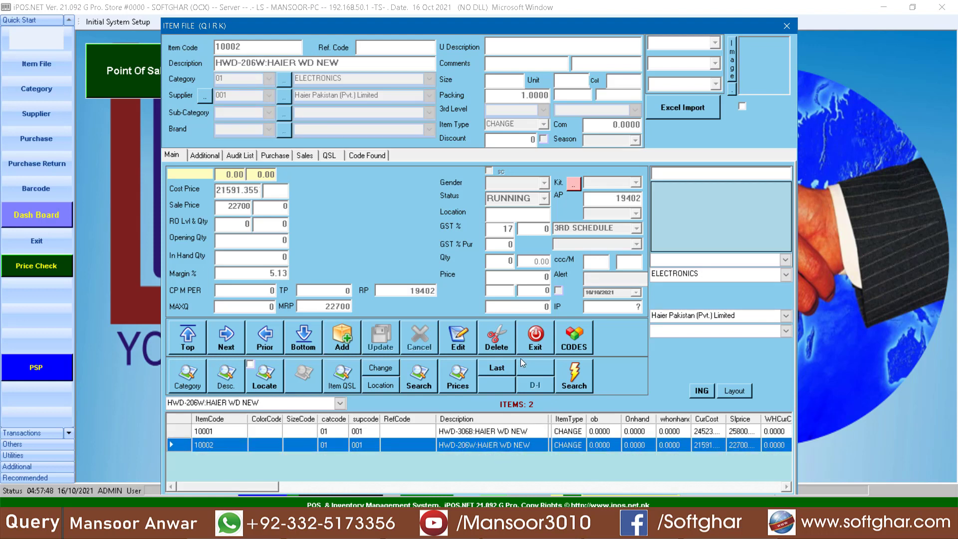
click(534, 342)
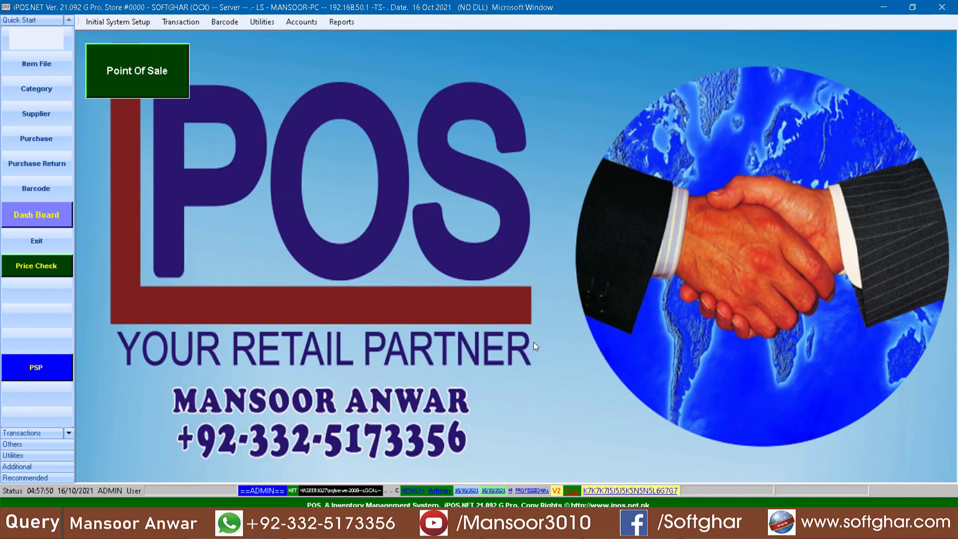
Step: Create and save a new purchase header with reference number 4646 and Haier Pakistan (Pvt.) Limited as supplier
click(52, 145)
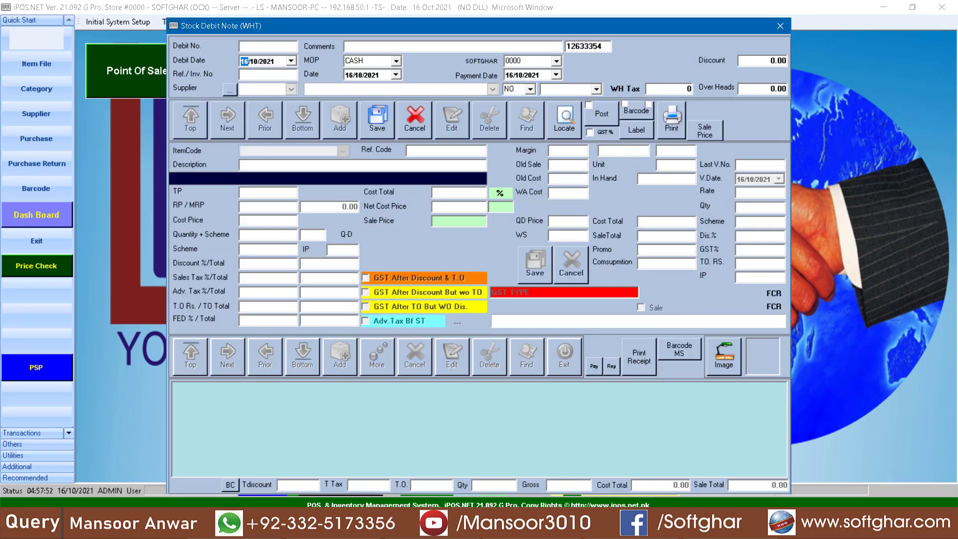
key(alt+Tab)
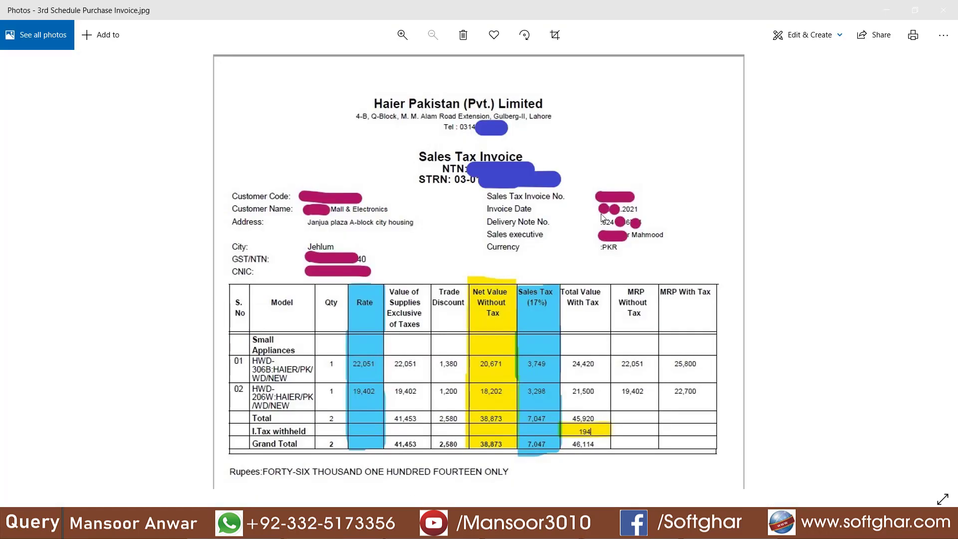
key(alt+Tab)
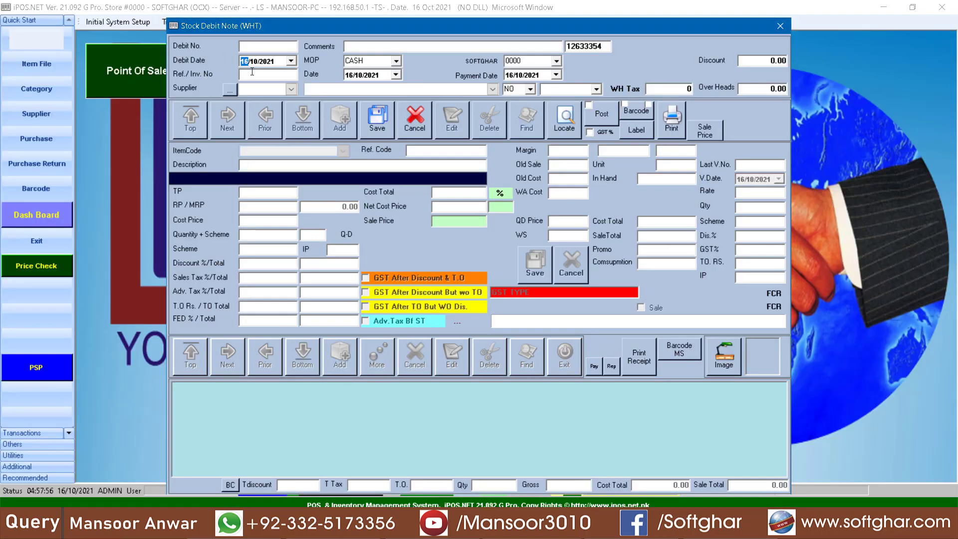
click(252, 74)
text(4646)
click(288, 90)
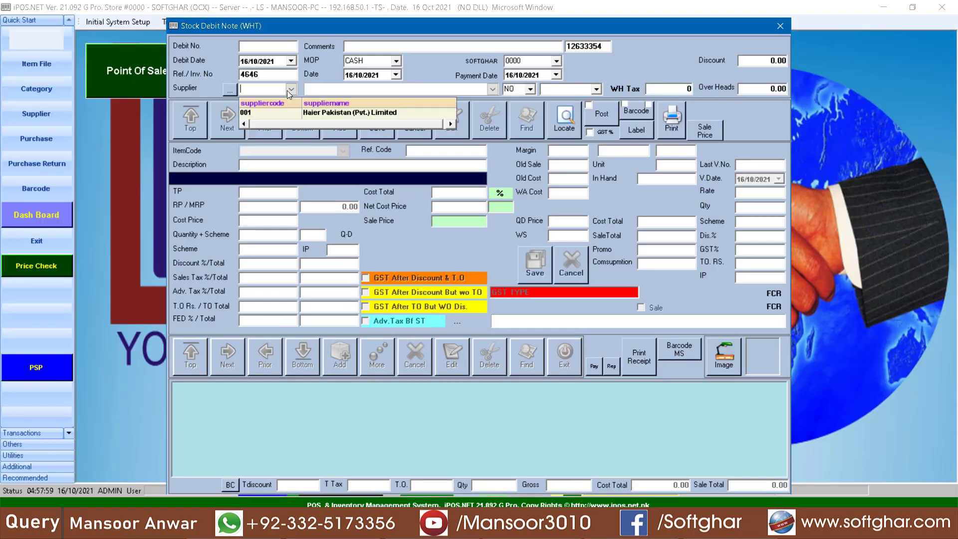
click(344, 112)
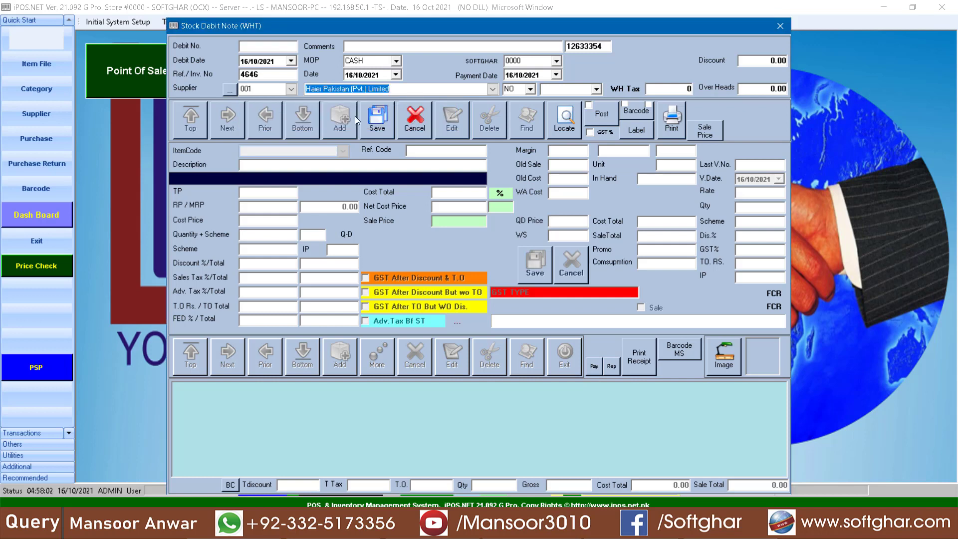
click(377, 118)
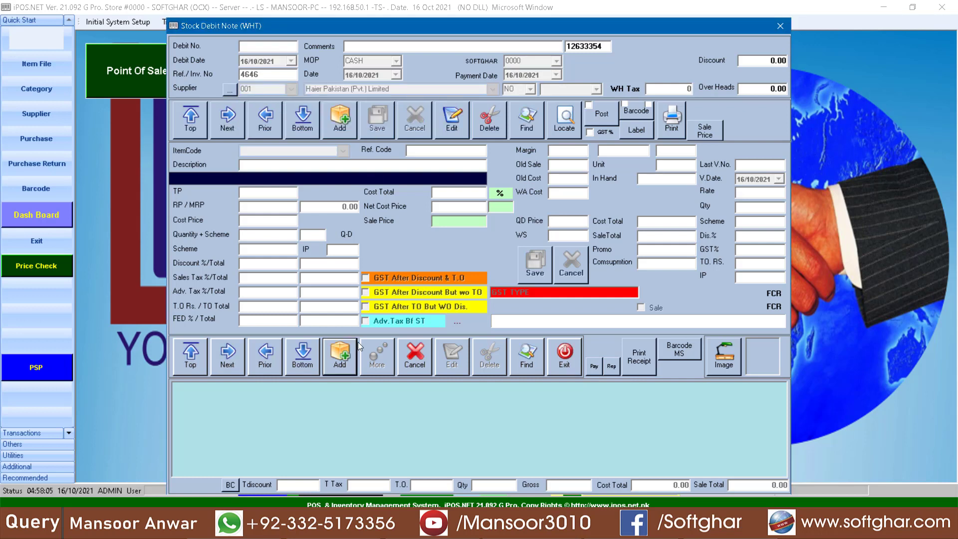
Step: Add item 10001, HWD-306B:HAIER WD NEW, as a purchase line, keeping its default TP, RP and cost price
click(347, 351)
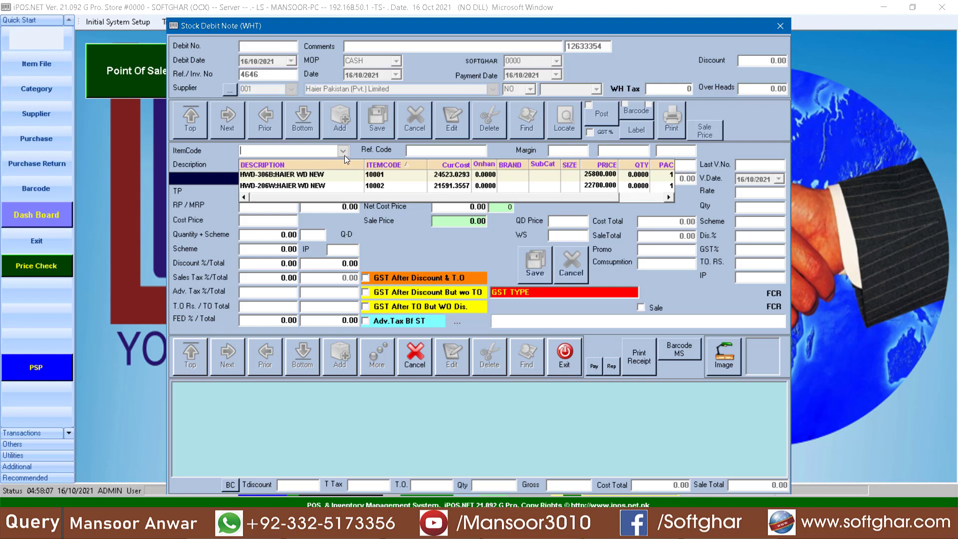
click(387, 177)
key(Return)
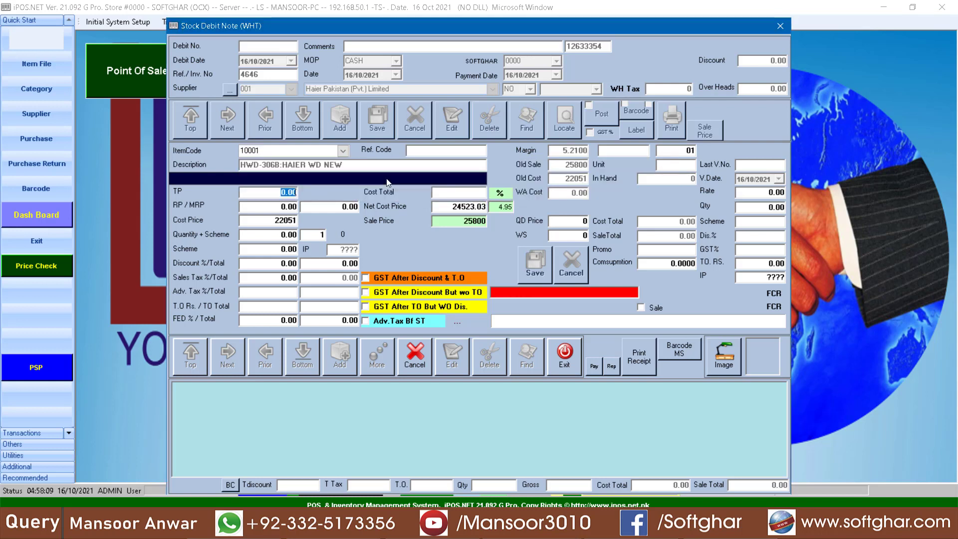
key(Return)
key(Return)
key(Return)
Step: Check the quantity of HWD-306B on the invoice and set the purchase line's quantity to 1 without a scheme
key(alt+Tab)
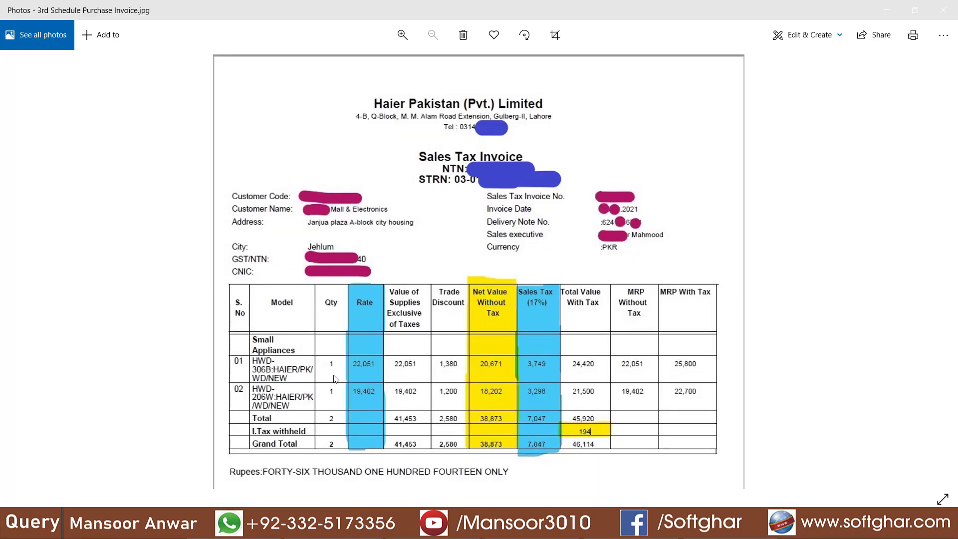
key(alt+Tab)
key(Return)
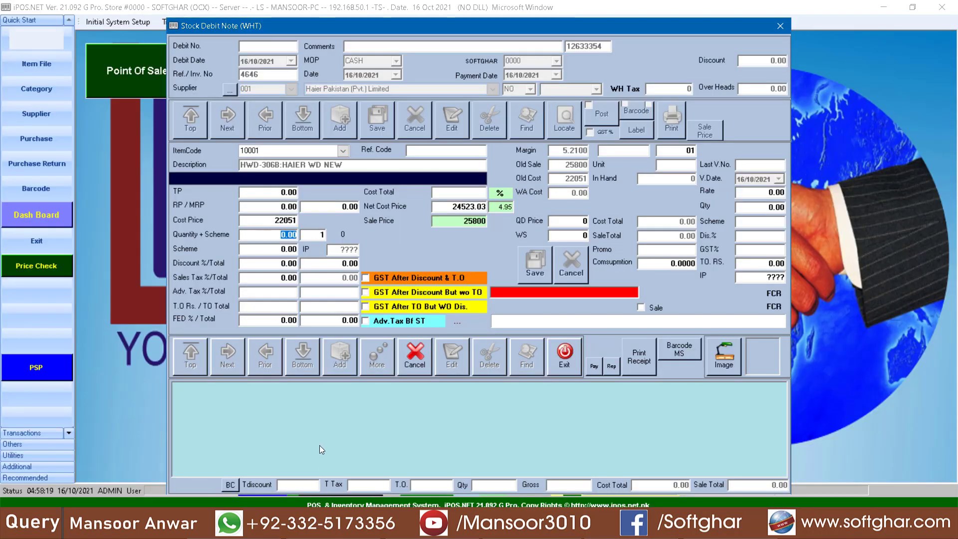
text(1)
key(Return)
key(Return)
key(Return)
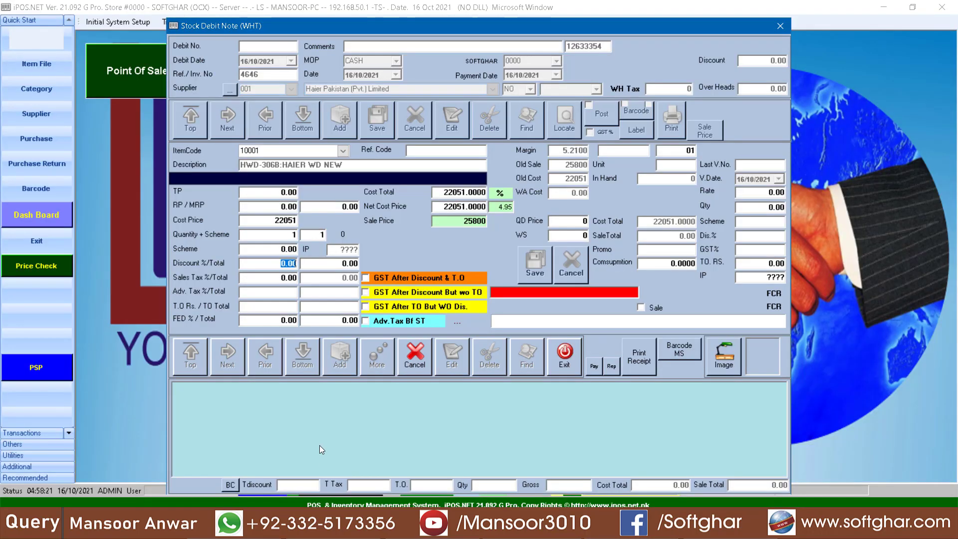
Step: Look up the trade discount of HWD-306B on the invoice and enter a total discount of 1380 on the purchase line
key(alt+Tab)
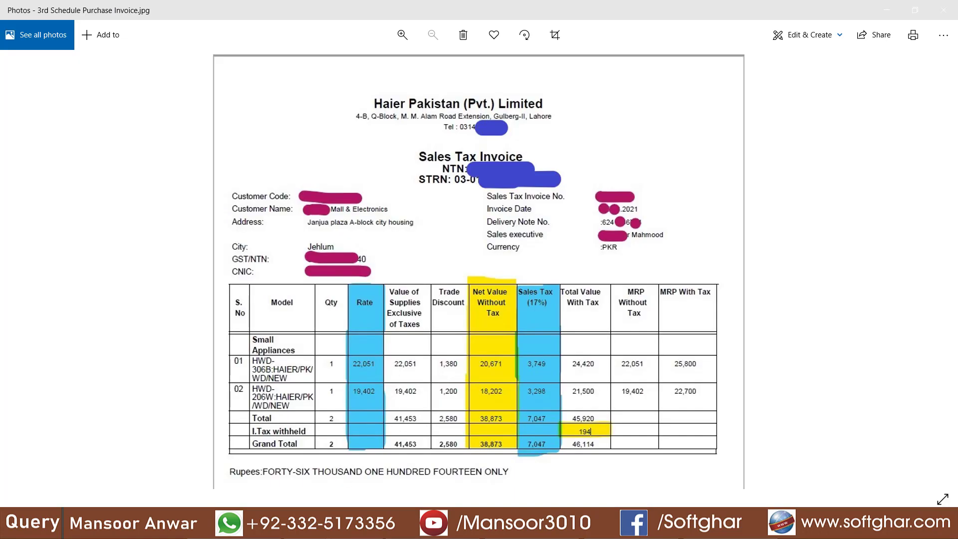
key(alt+Tab)
text(1380)
key(Return)
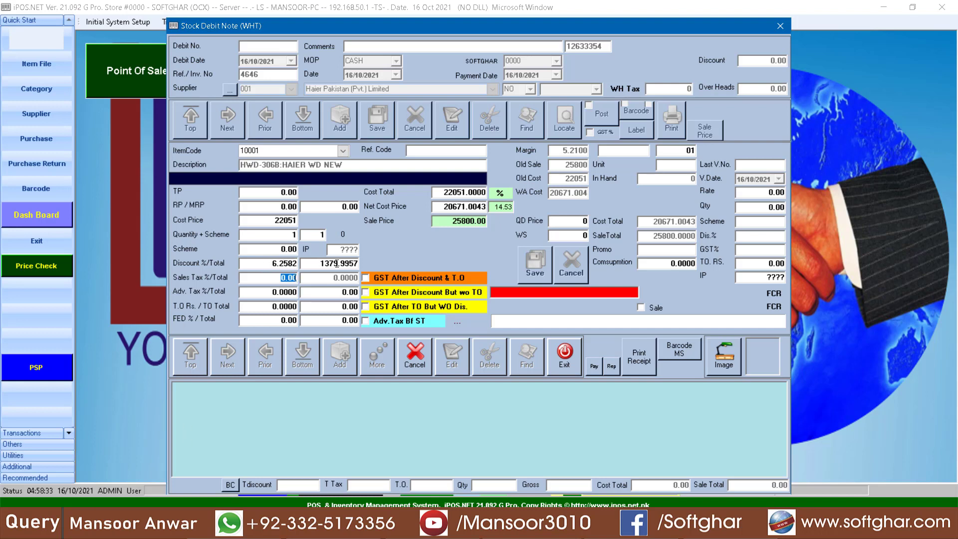
Step: Set the sales tax of the HWD-306B line to 17% and check it against the invoice's tax figures
key(alt+Tab)
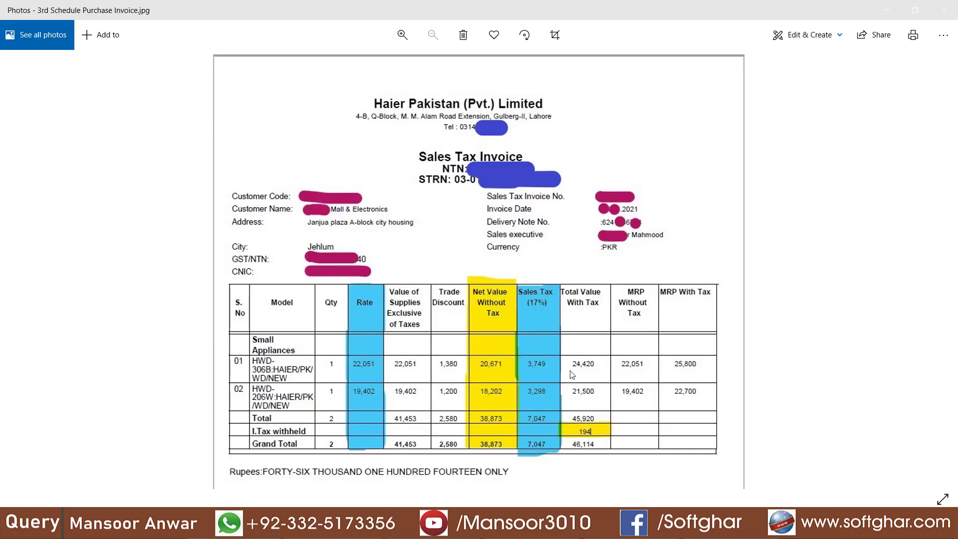
key(alt+Tab)
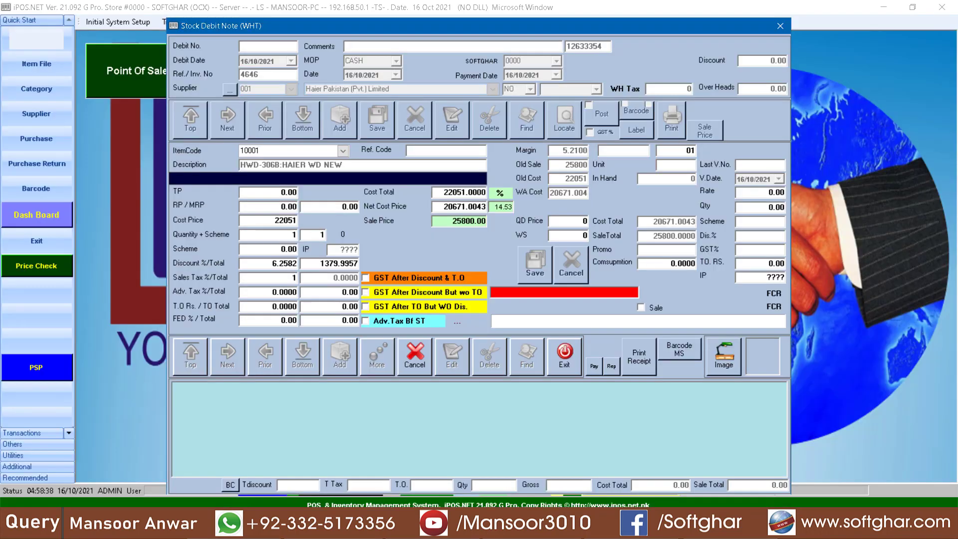
key(Return)
key(alt+Tab)
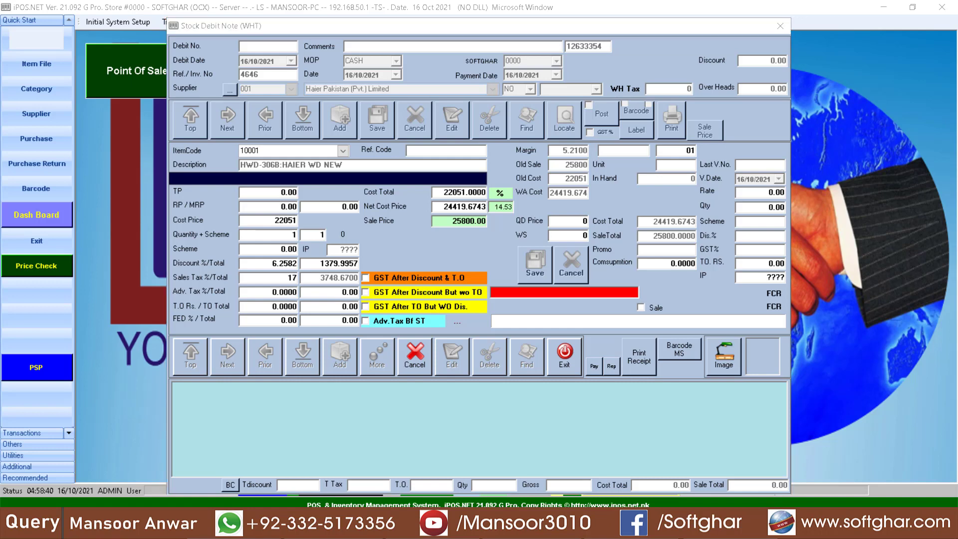
key(alt+Tab)
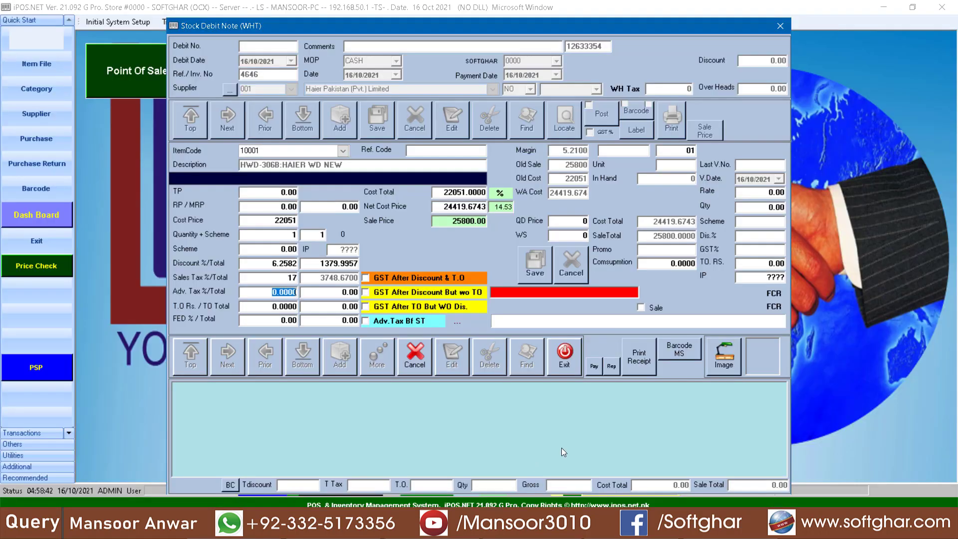
Step: Check the withholding tax calculation on the invoice's net total in CalcTape and set the line's advance tax to 0.5%
mouse_move(532, 529)
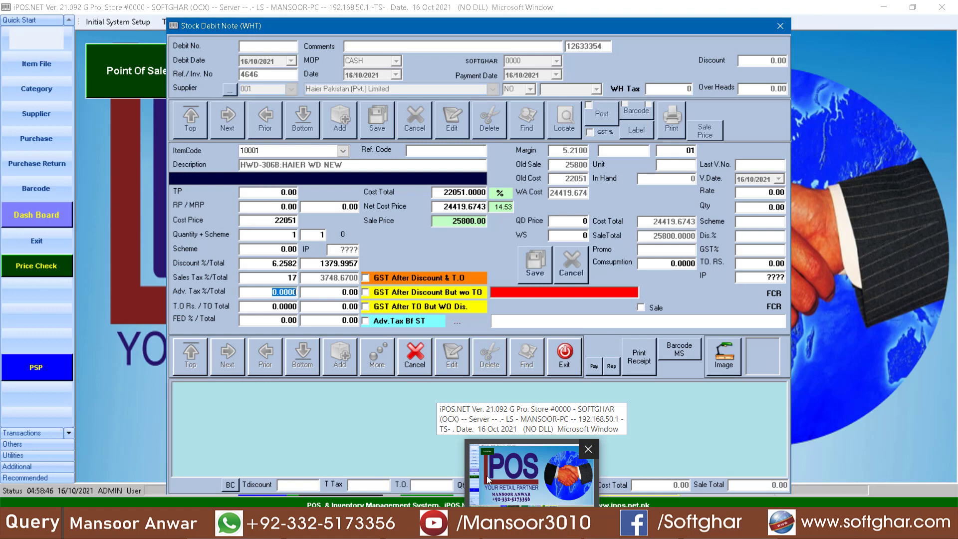
click(554, 528)
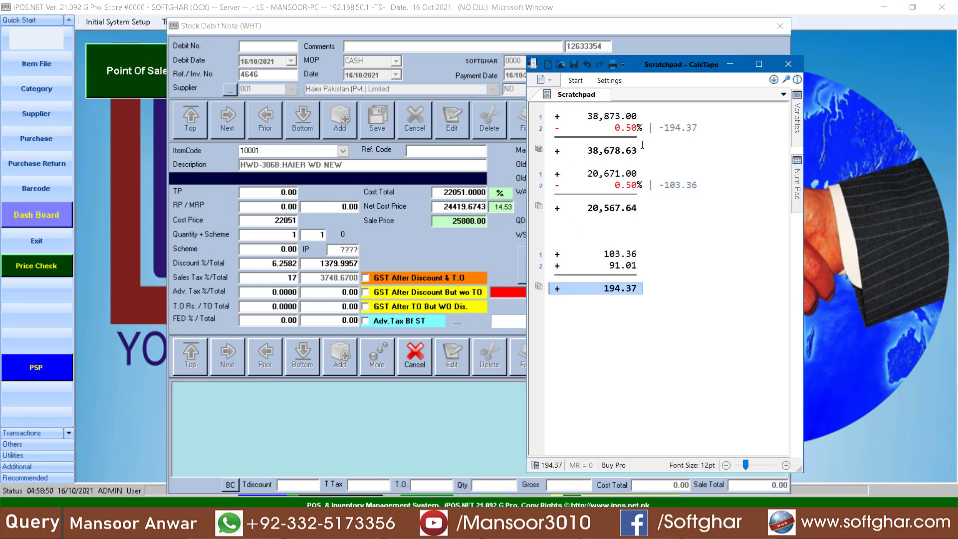
click(618, 129)
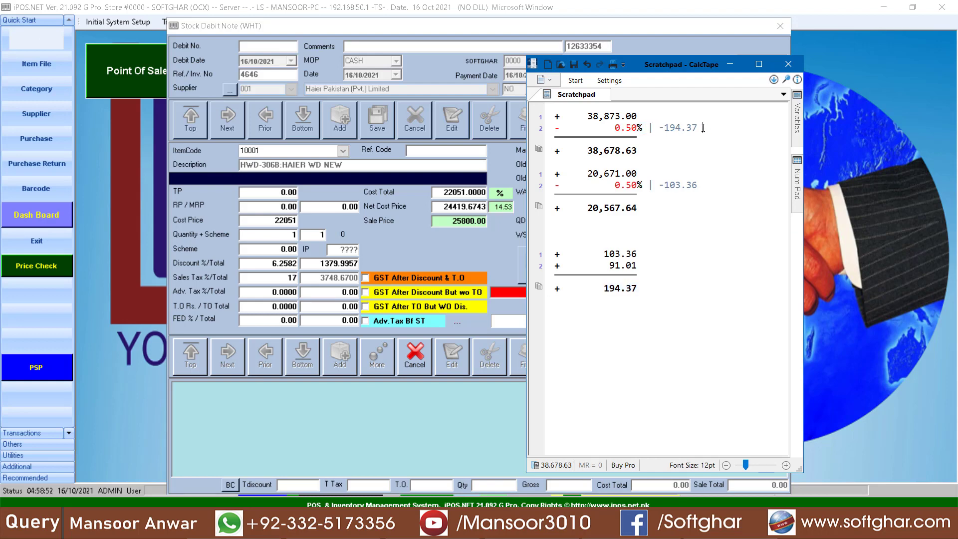
drag(703, 127, 665, 131)
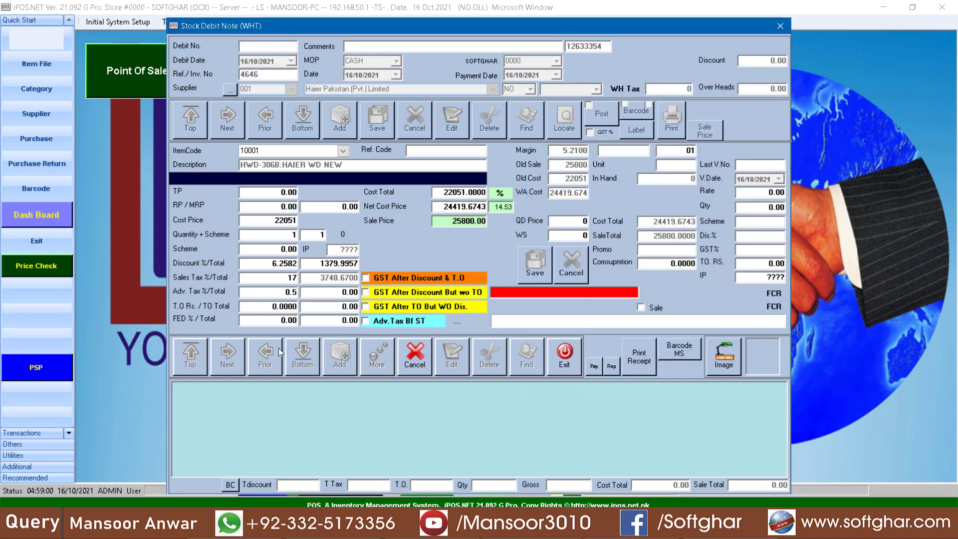
text(0)
key(Return)
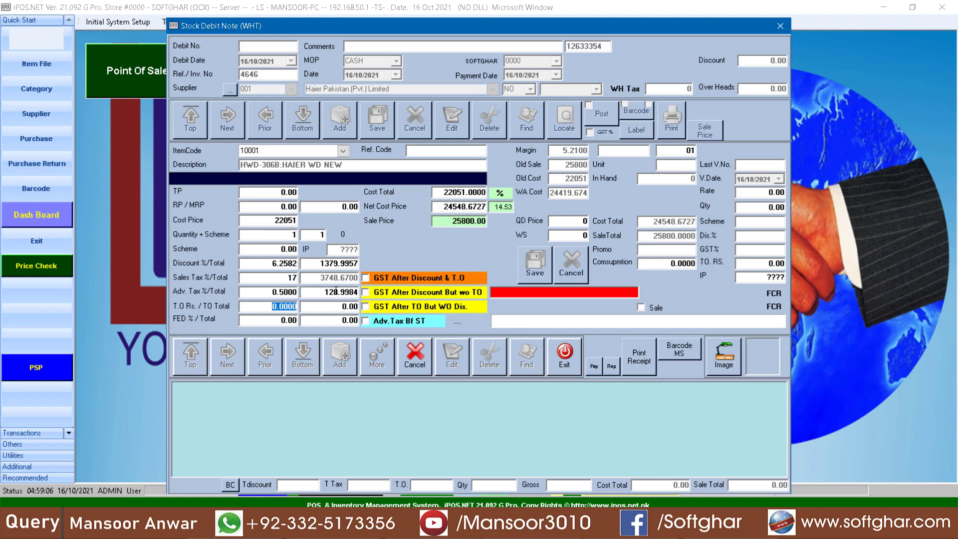
Step: Compare the line's advance tax amount with CalcTape's 0.5% calculation on the net value of HWD-306B and the invoice's withheld income tax
drag(324, 292, 358, 293)
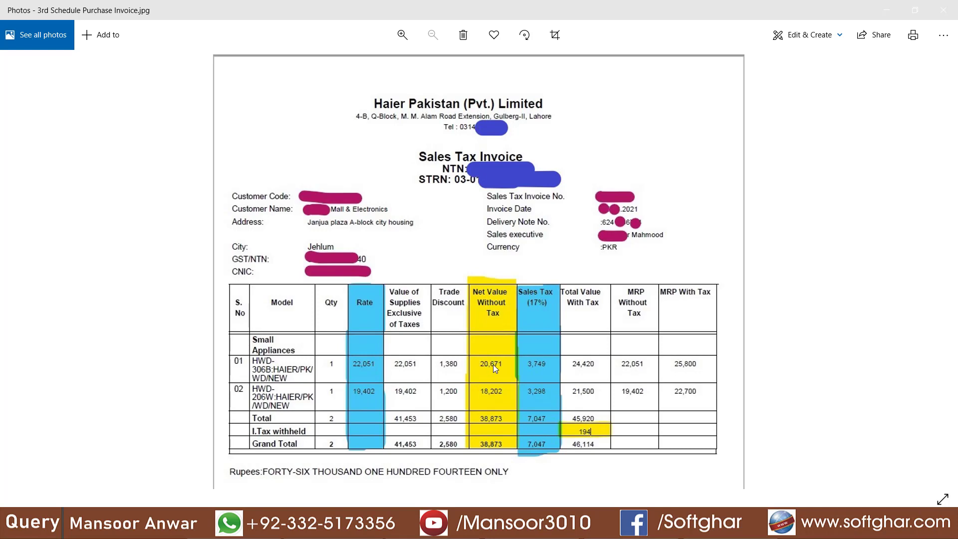
key(alt+Tab)
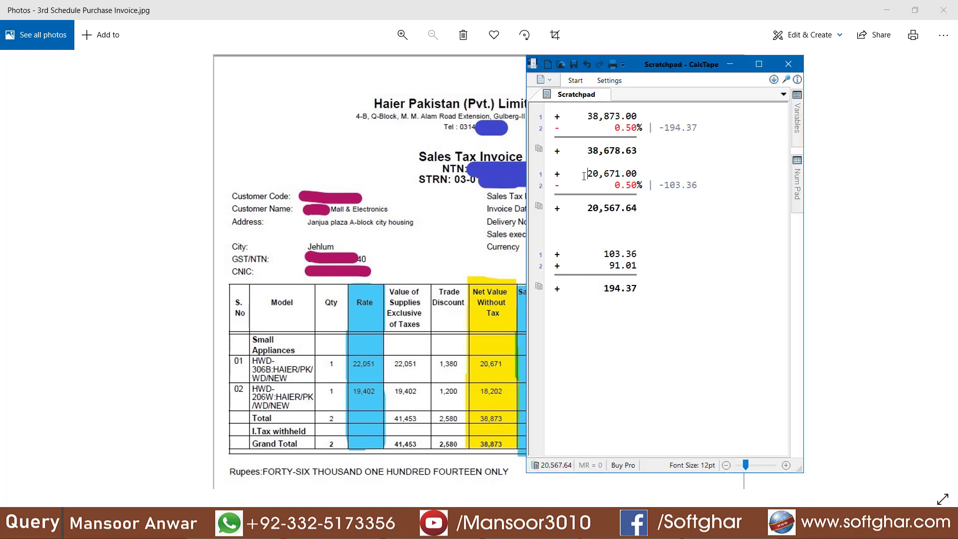
drag(583, 174, 624, 203)
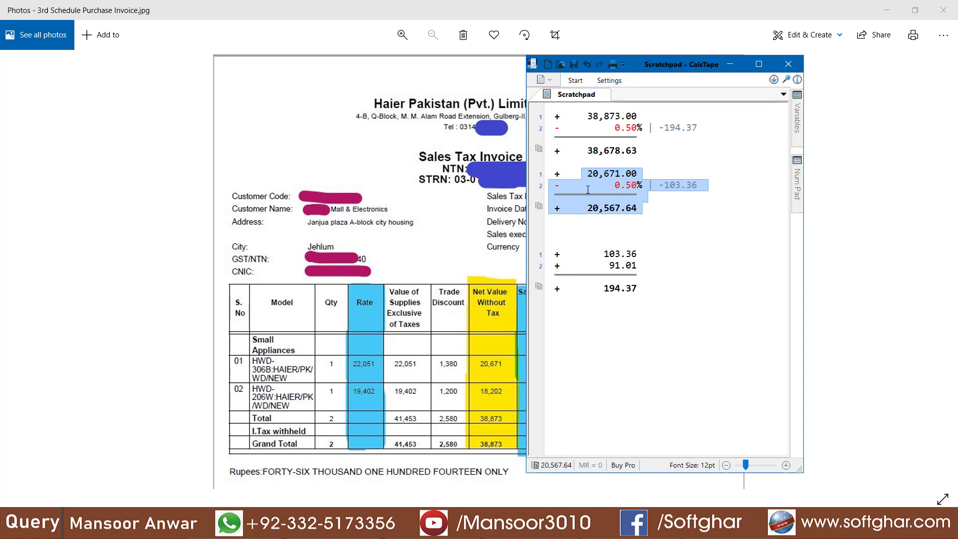
click(668, 185)
drag(704, 186, 665, 186)
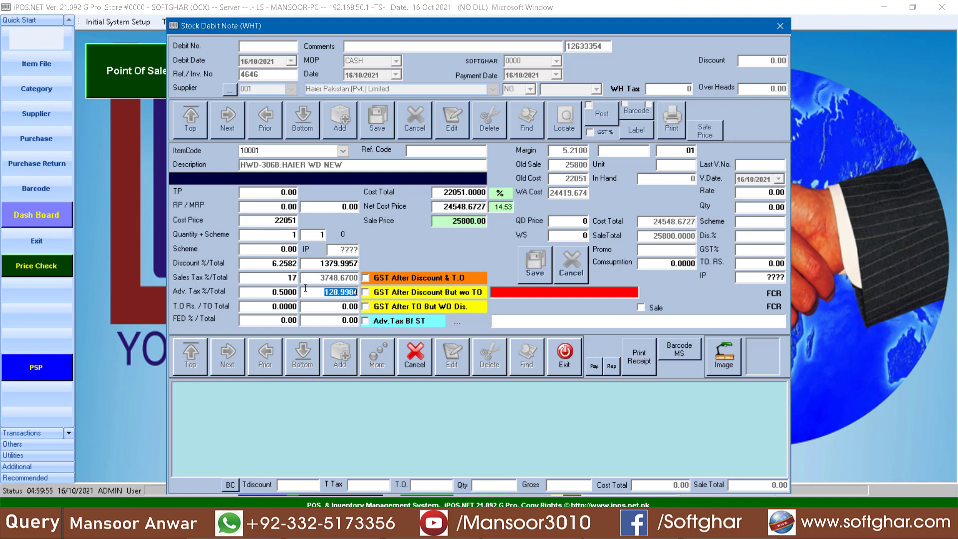
key(alt+Tab)
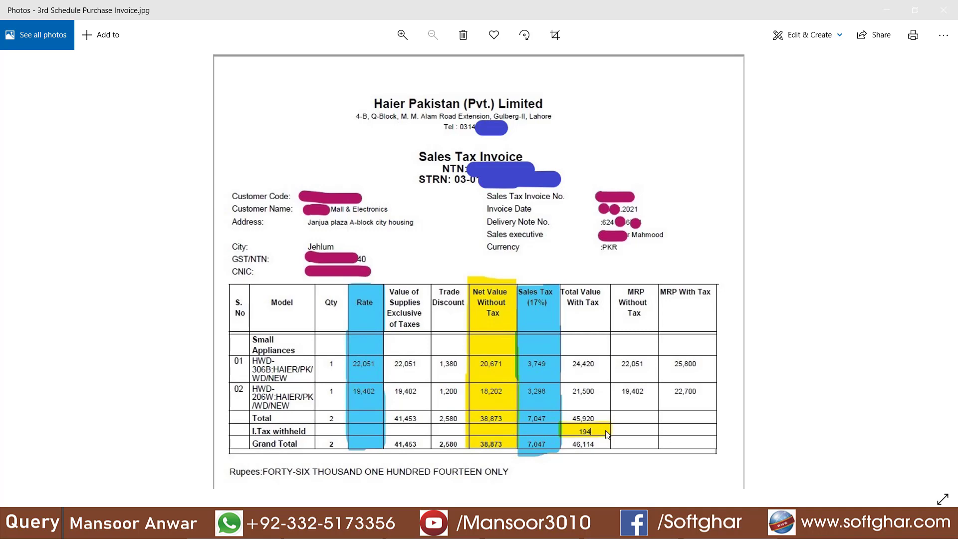
click(473, 529)
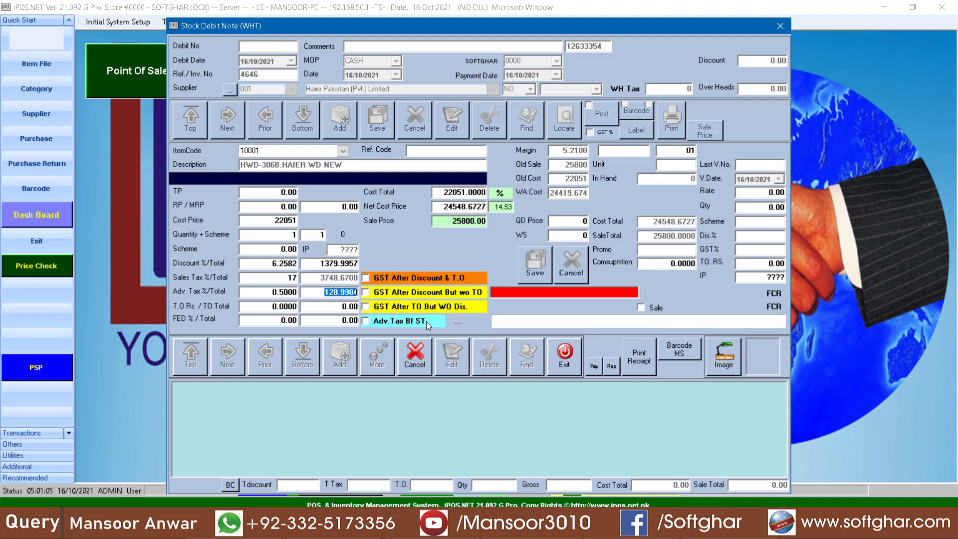
Step: Calculate the advance tax before sales tax with the Adv.Tax Bf ST option and compare the amount with CalcTape
click(387, 318)
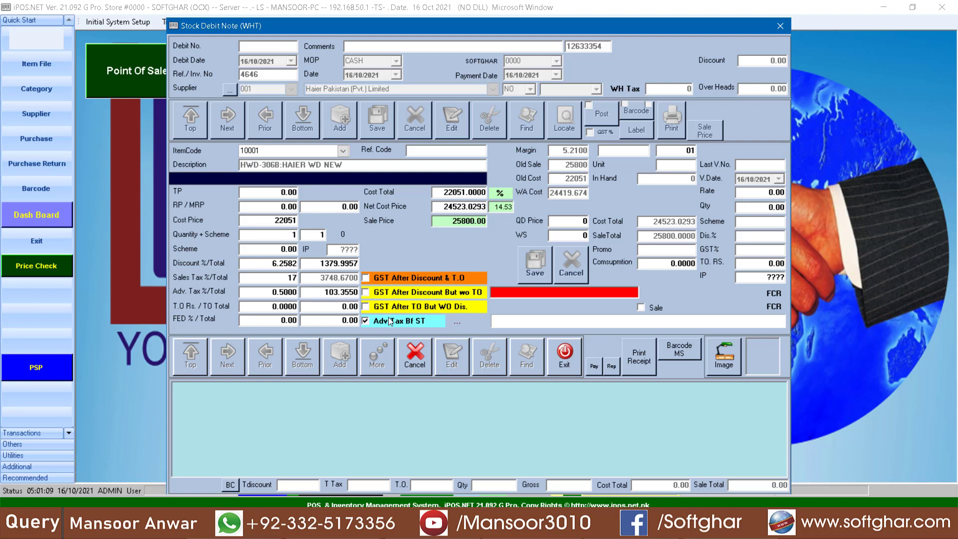
drag(324, 292, 359, 291)
click(618, 527)
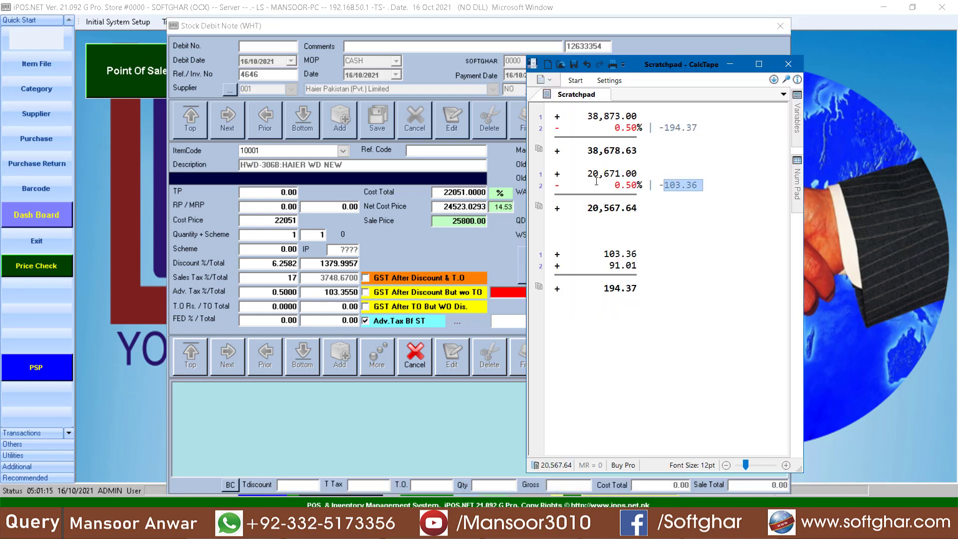
click(619, 527)
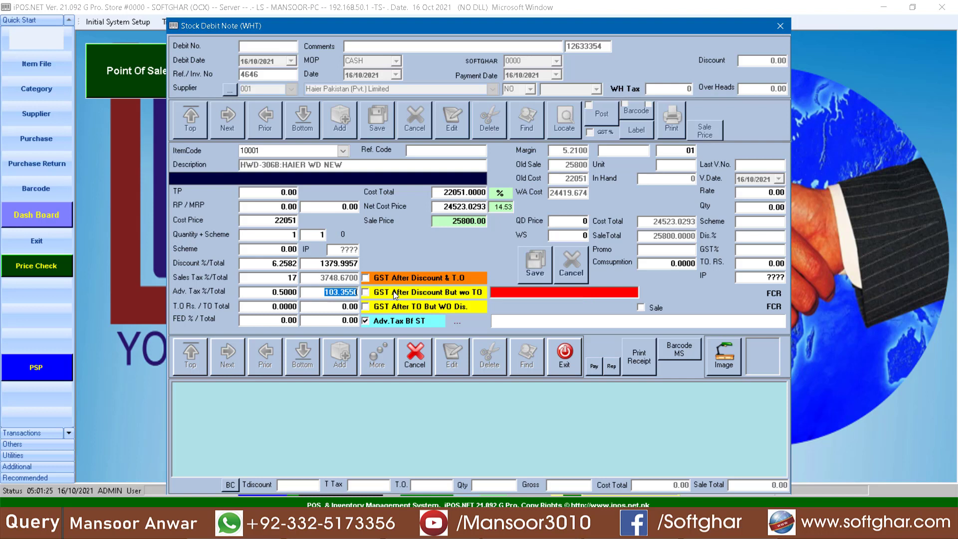
Step: Accept the 0.5% advance tax, keep the remaining defaults, and save the item 10001 line, moving on to item 10002
click(265, 291)
key(Return)
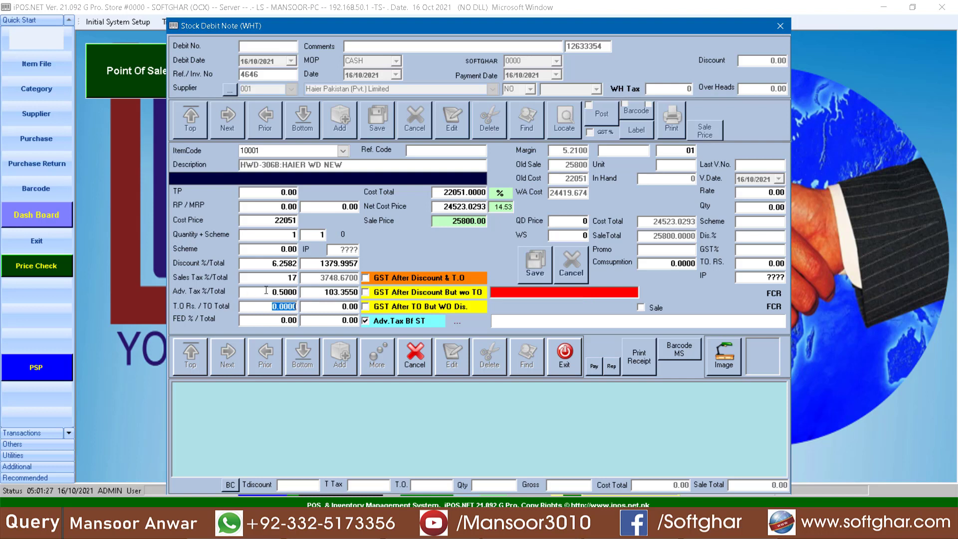
key(Return)
key(Return)
key(Return)
key(Return)
key(Return)
key(Return)
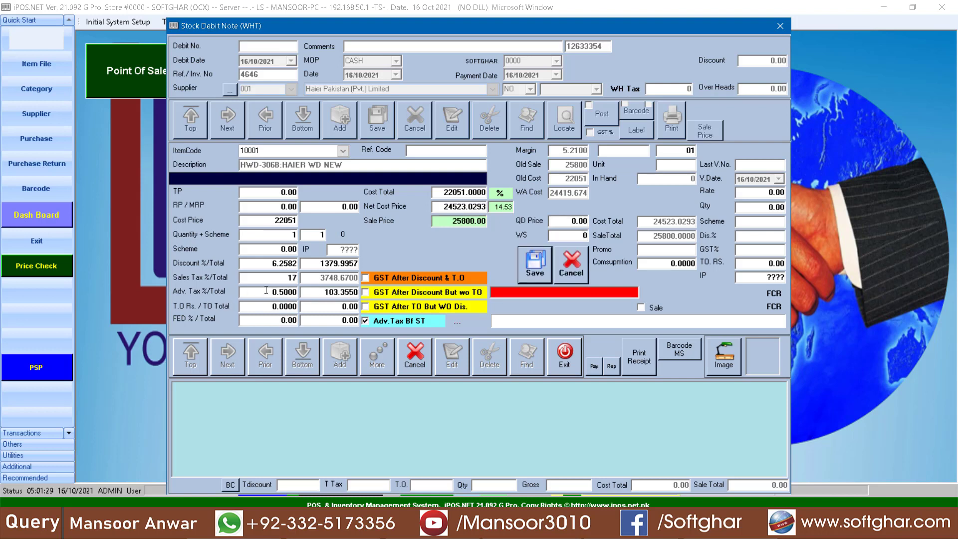
key(Return)
key(Return)
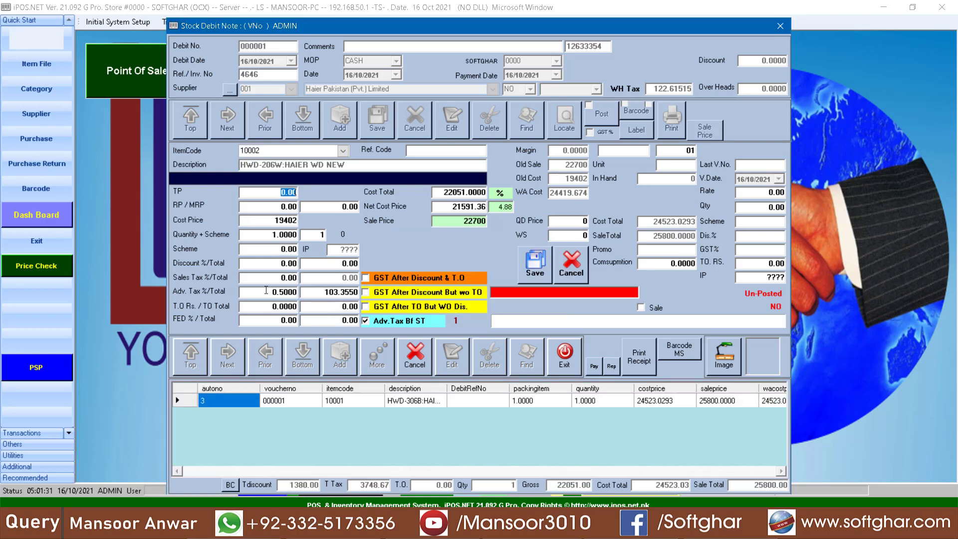
Step: Keep the default TP, RP and cost price for item 10002, check its quantity on the invoice and accept quantity 1
key(Return)
key(Return)
key(Return)
key(Return)
mouse_move(335, 526)
click(350, 480)
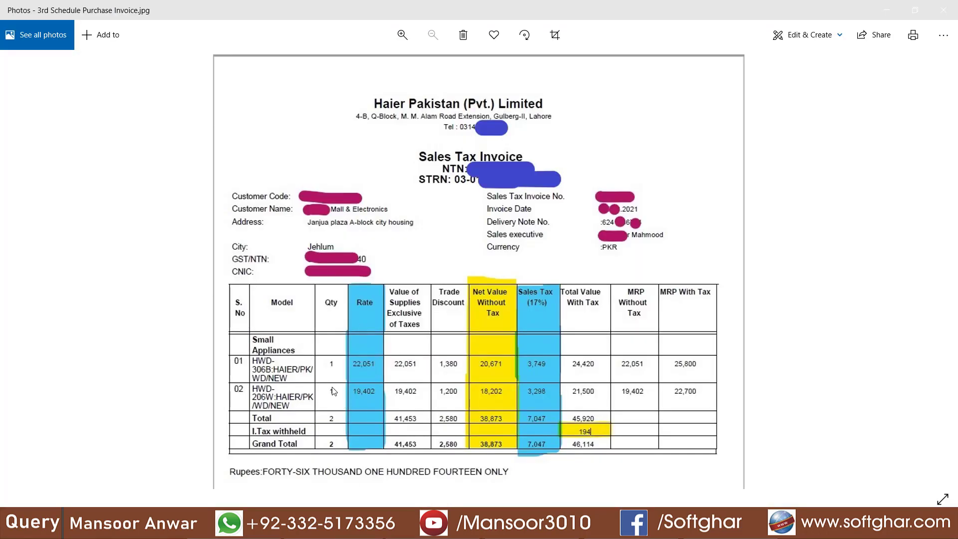
click(351, 526)
key(Return)
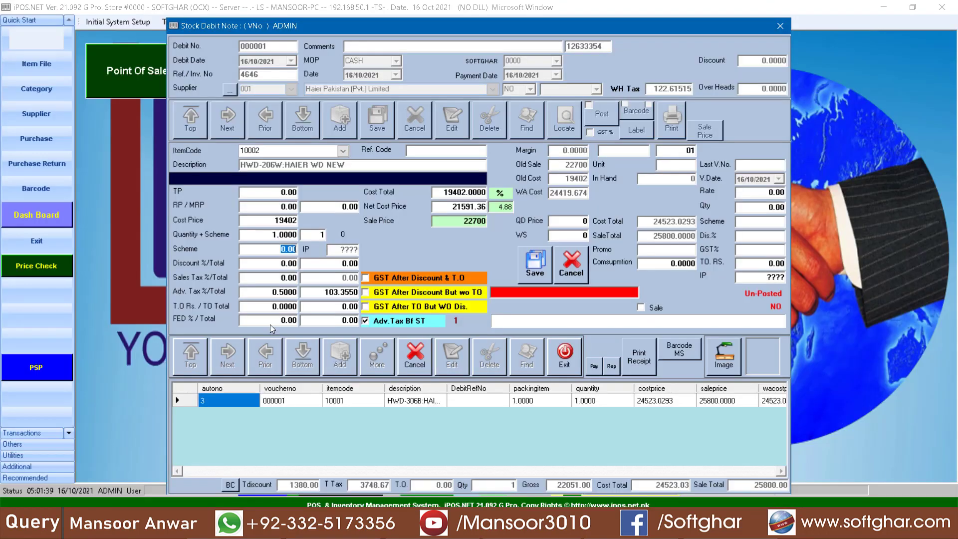
Step: Leave the scheme empty, look up the trade discount of HWD-206W on the invoice and enter a total discount of 1200
key(Return)
key(Return)
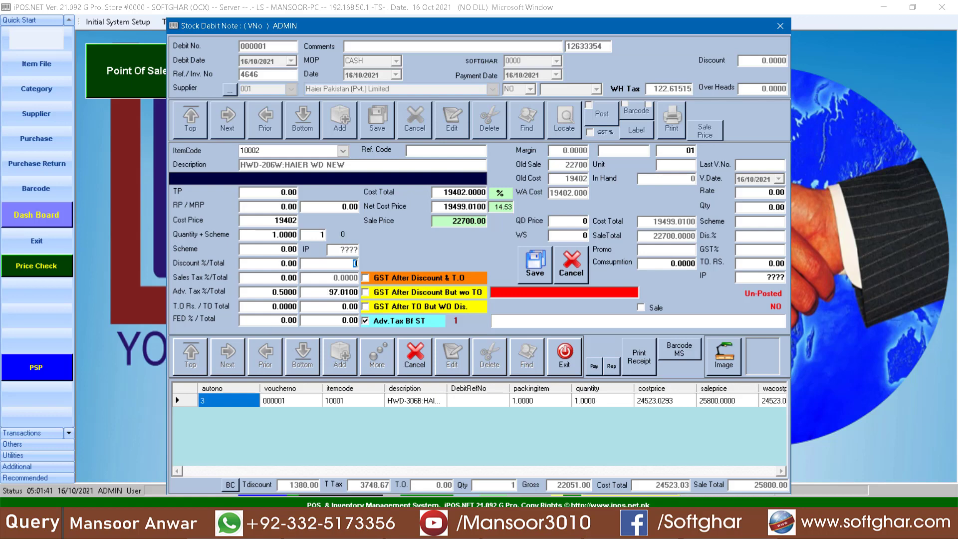
click(351, 527)
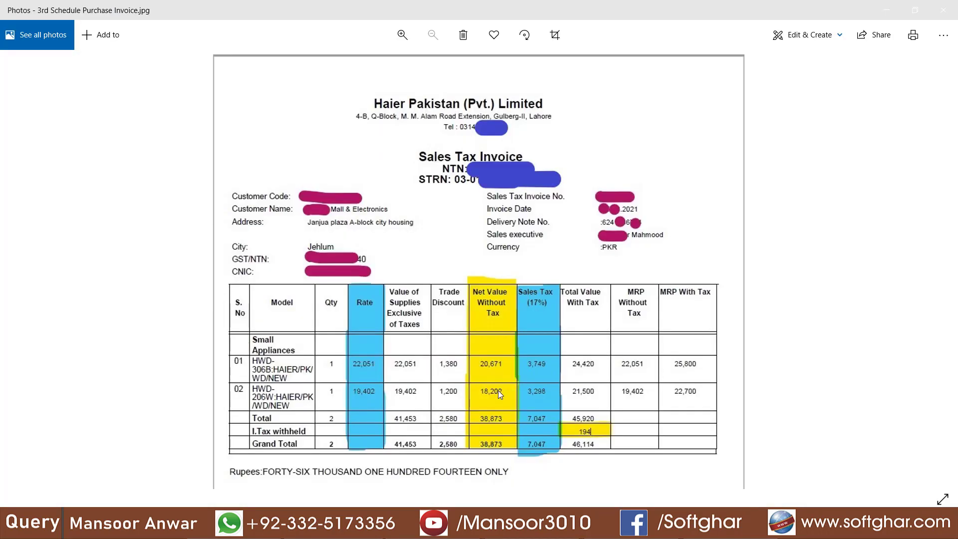
click(351, 527)
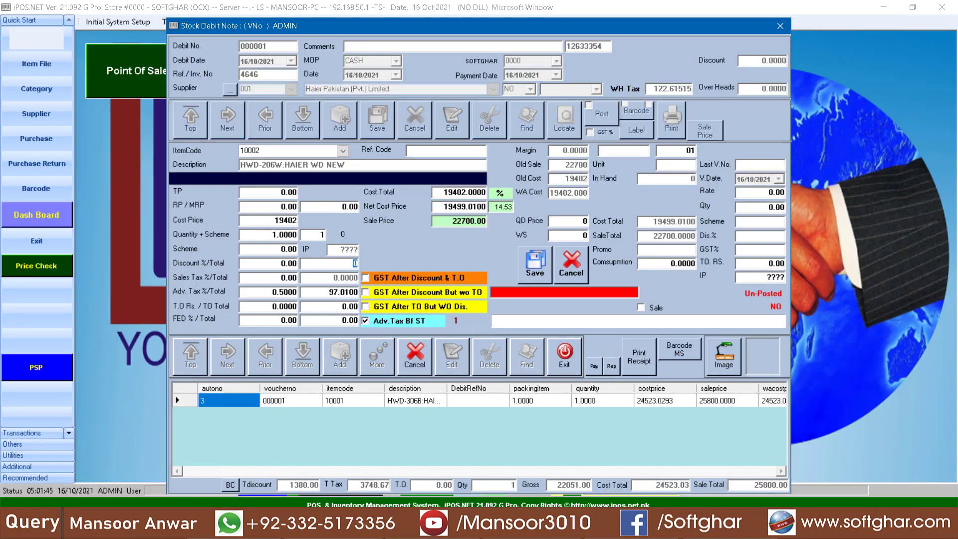
text(1200)
key(Return)
key(Return)
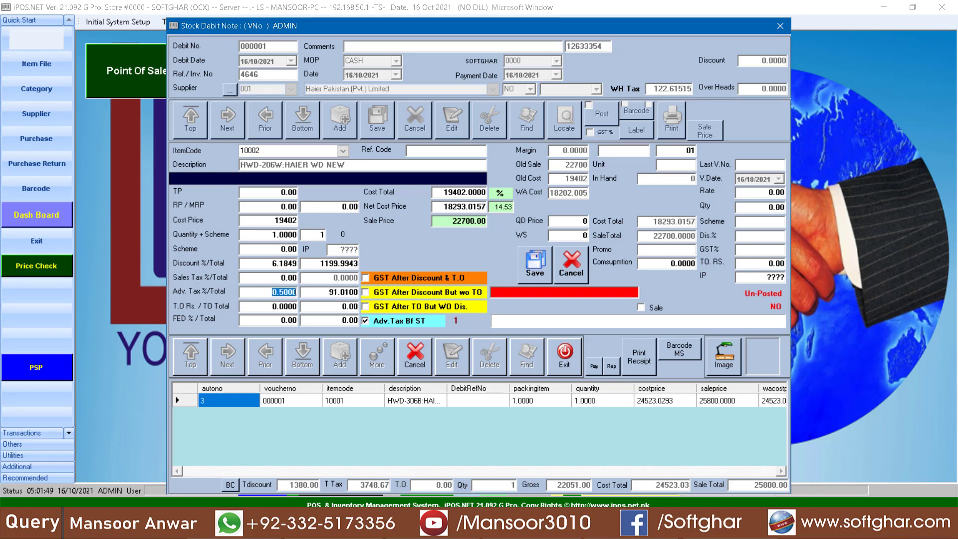
Step: Set the sales tax of the HWD-206W line to 17% and keep the 0.5% advance tax and other default charges
click(280, 279)
text(17)
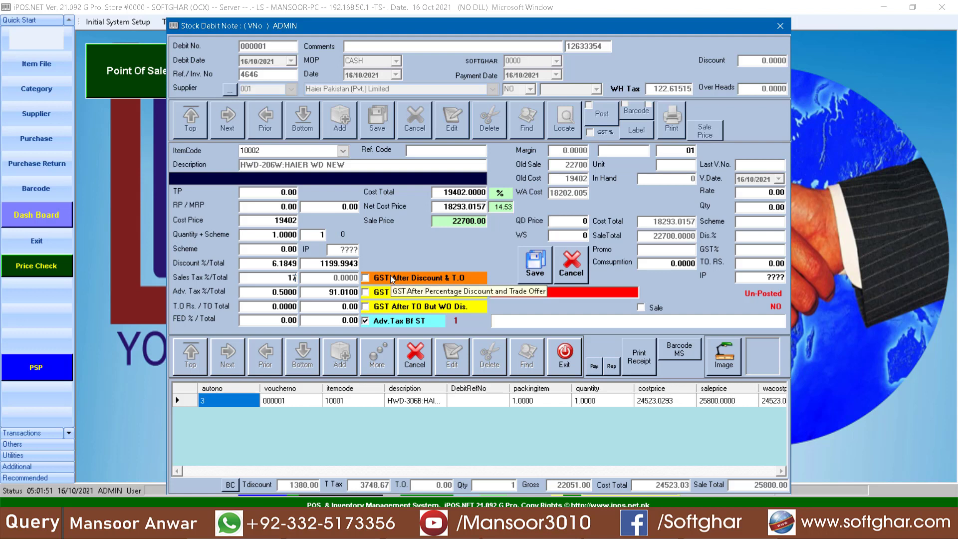
key(Return)
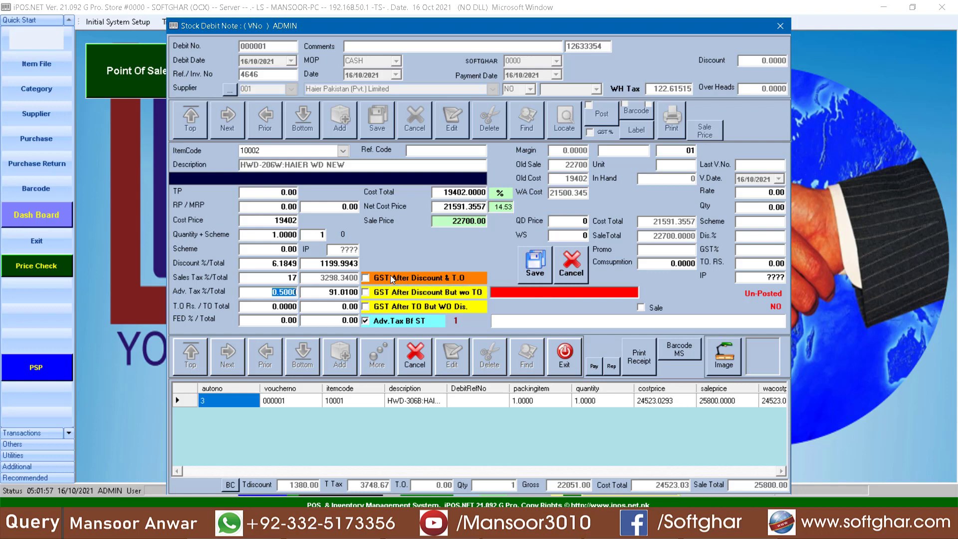
key(Return)
key(Return)
key(Return)
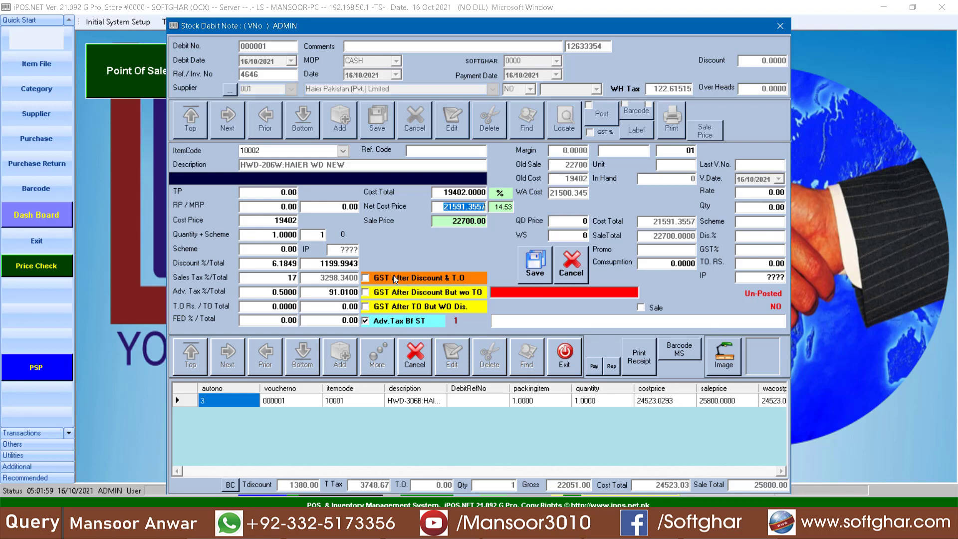
Step: Compare the advance tax of both items with the CalcTape sum and the income tax withheld on the invoice
key(alt+Tab)
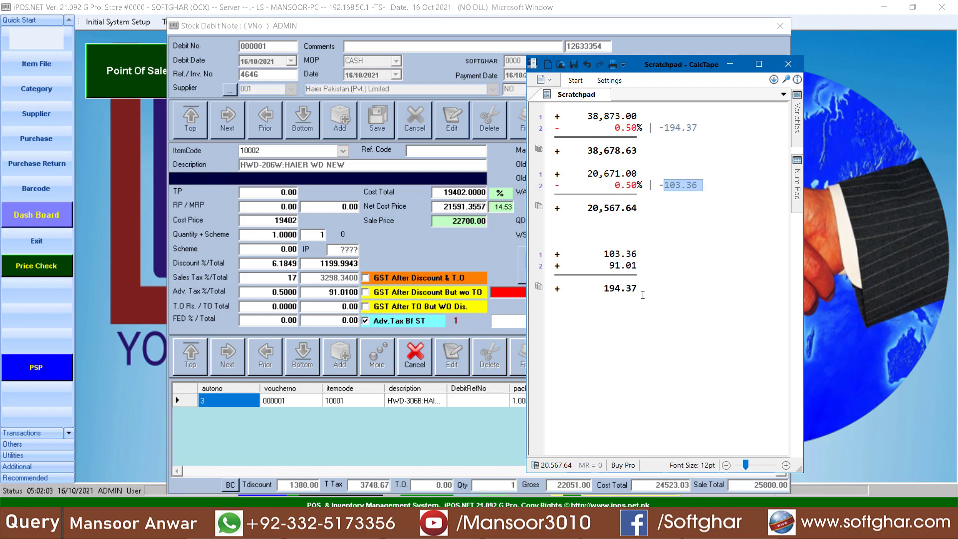
key(alt+Tab)
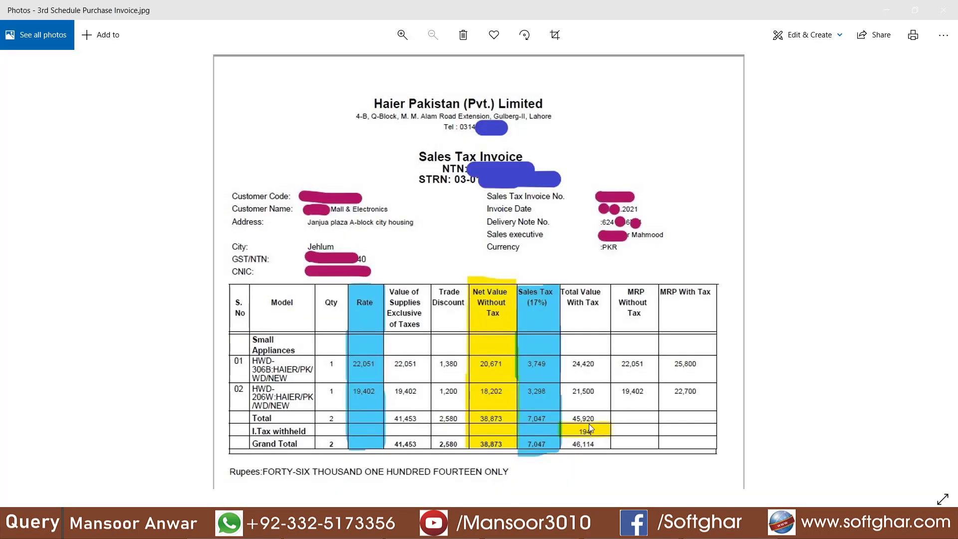
key(alt+Tab)
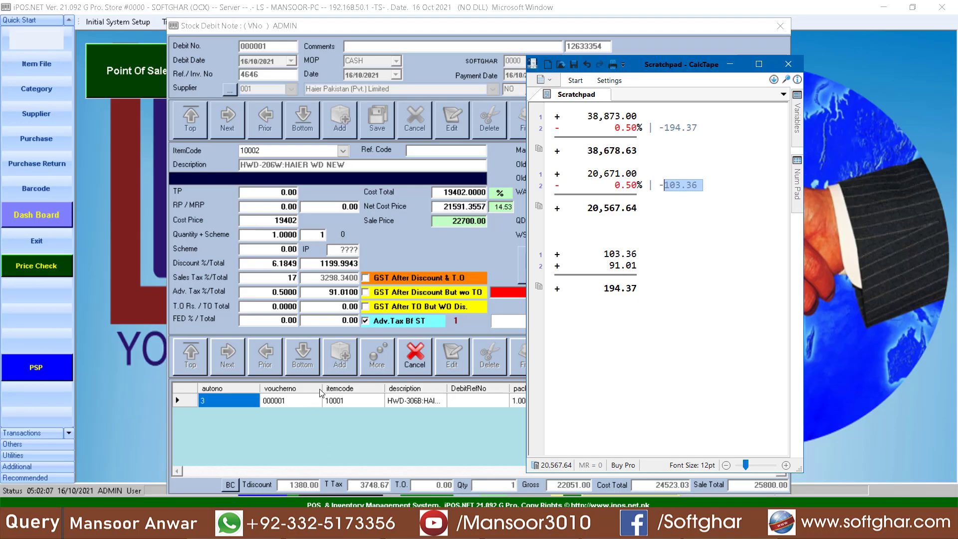
Step: Accept the remaining tax and price defaults of the HWD-206W line, save it to the debit note and decline adding more items
click(281, 274)
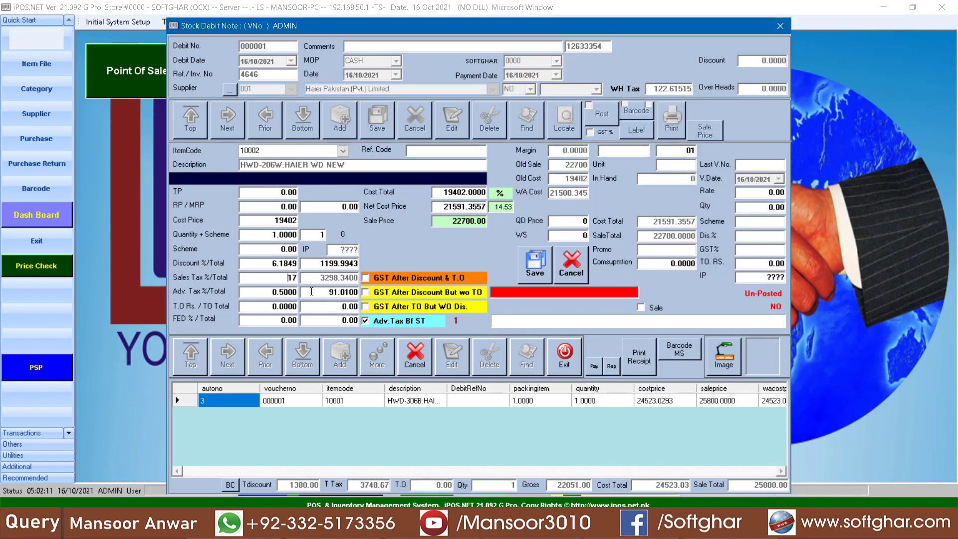
key(Return)
key(Return)
key(Return)
key(Return)
key(Return)
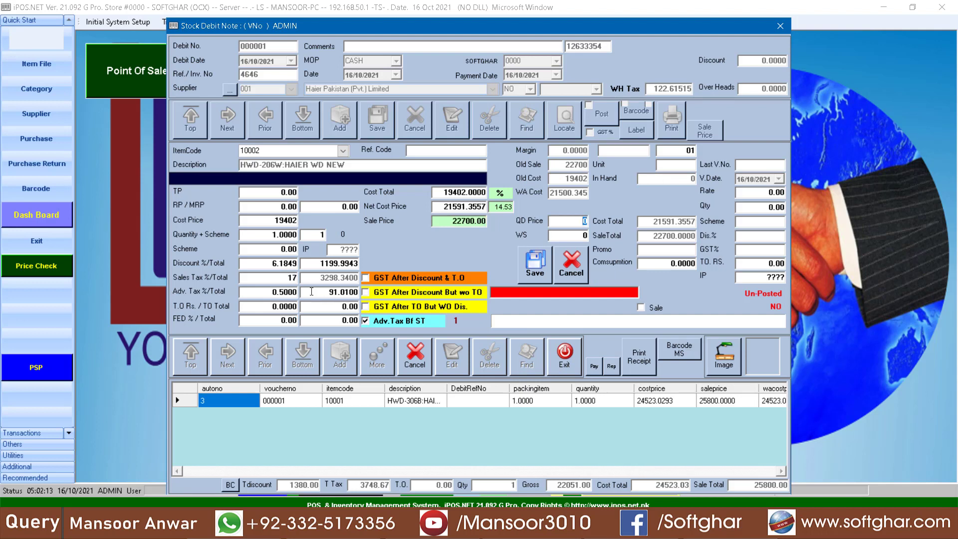
key(Return)
key(Return)
key(Return)
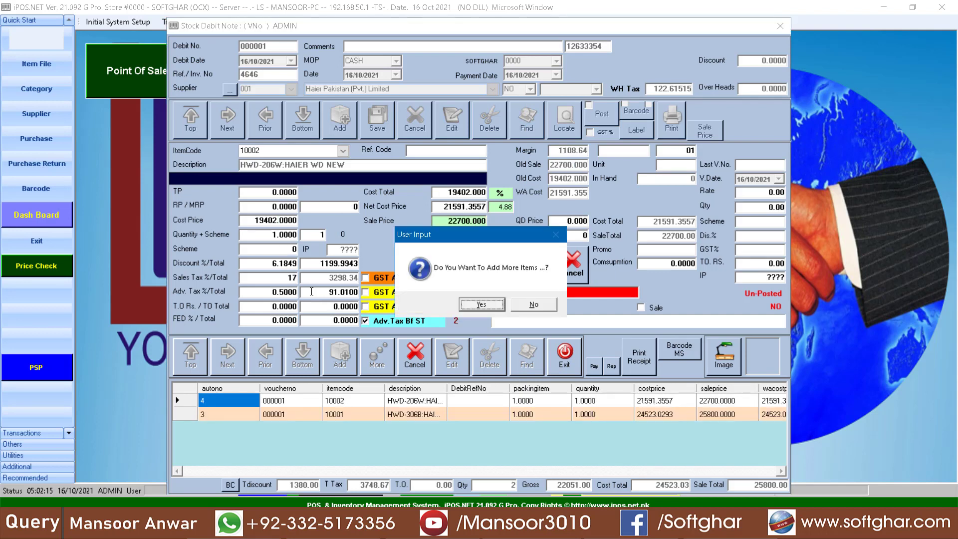
key(Right)
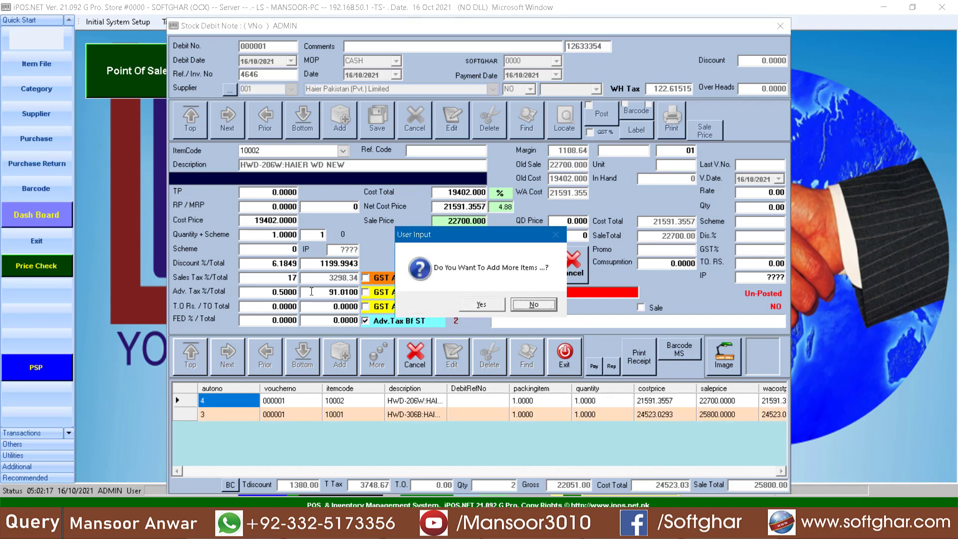
key(Return)
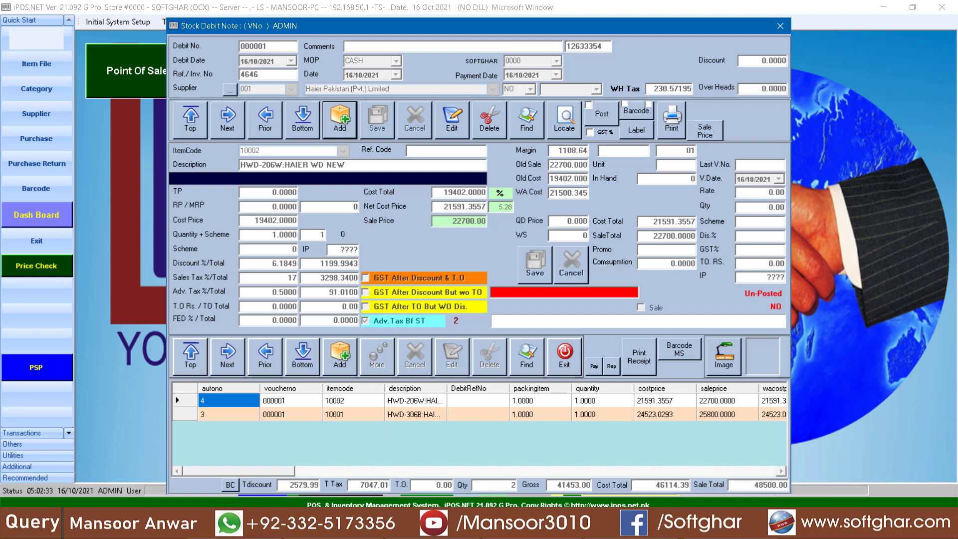
Step: Compare the debit note's total discount, sales tax, gross and cost total with the grand totals on the Haier invoice
key(alt+Tab)
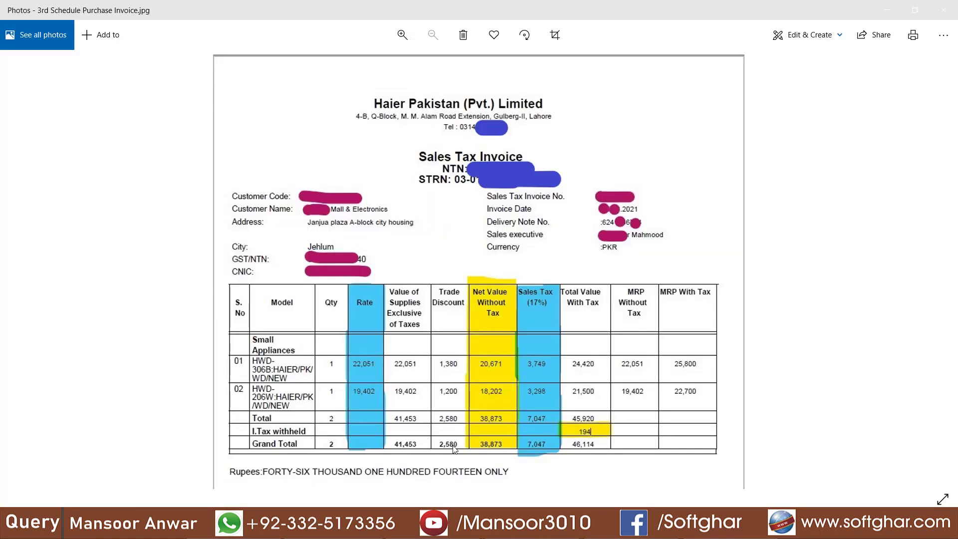
key(alt+Tab)
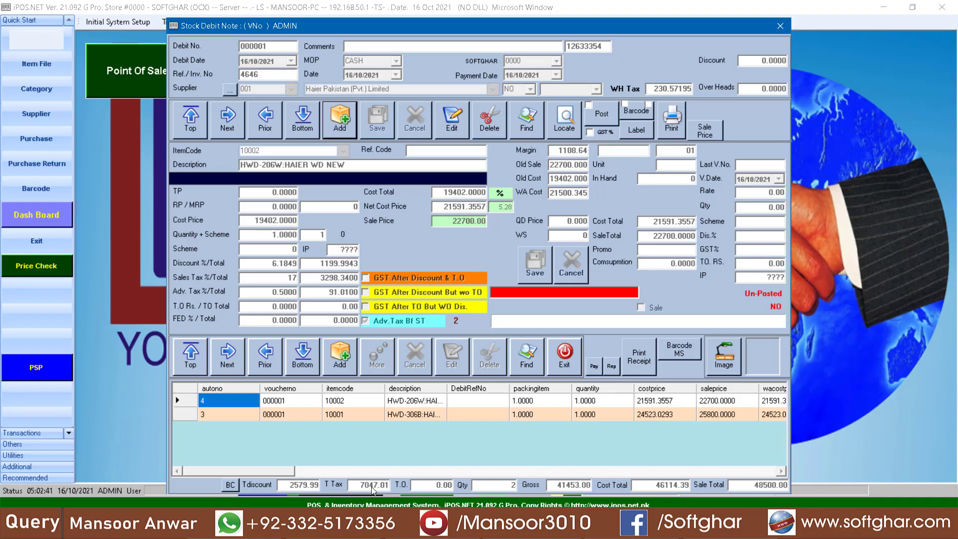
key(alt+Tab)
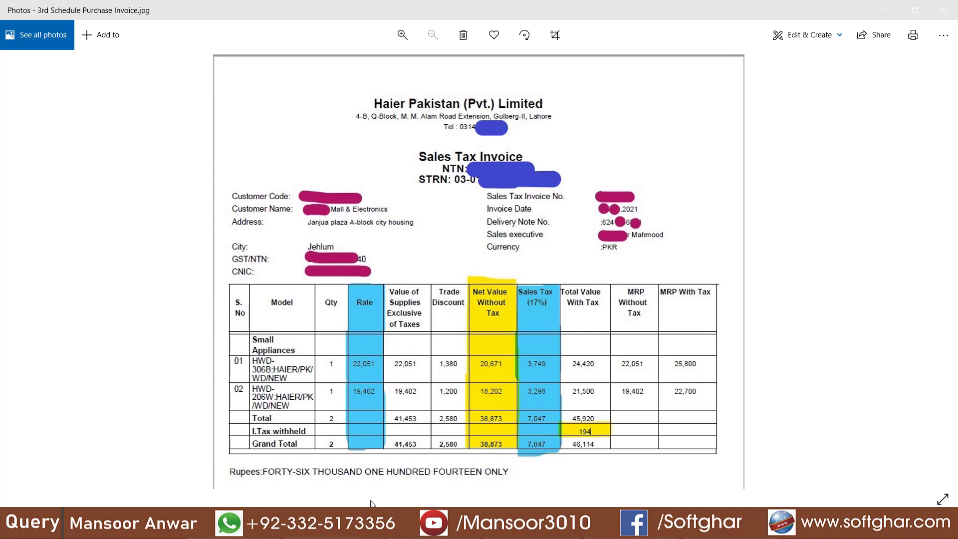
key(alt+Tab)
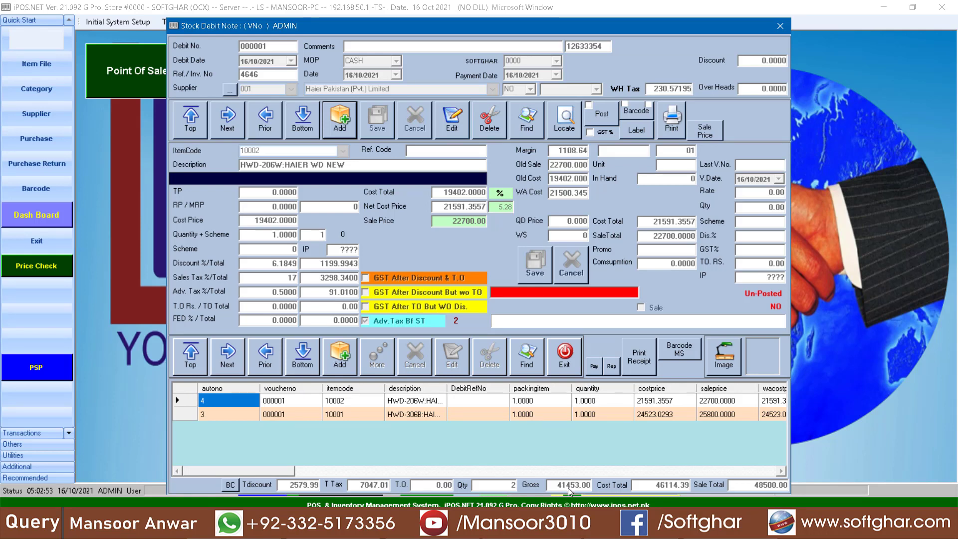
click(569, 528)
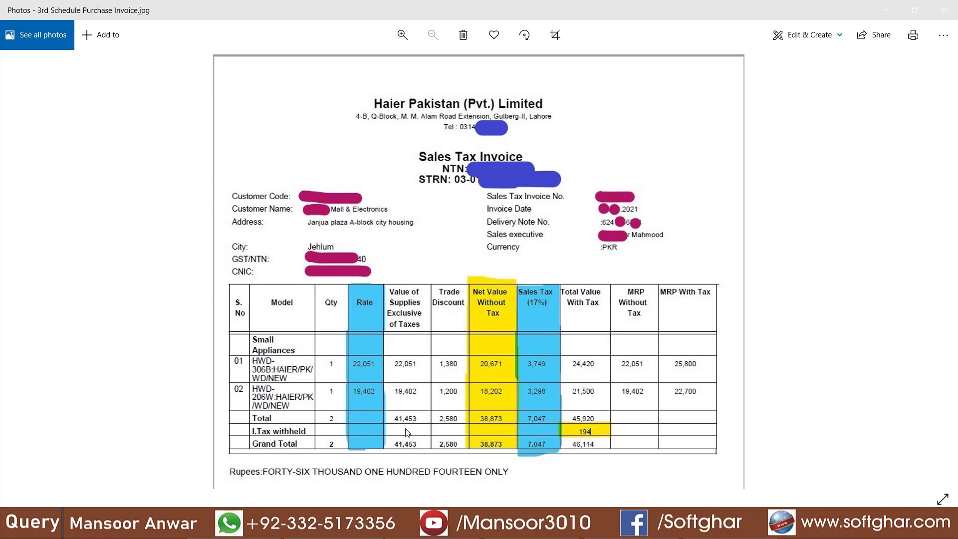
click(379, 528)
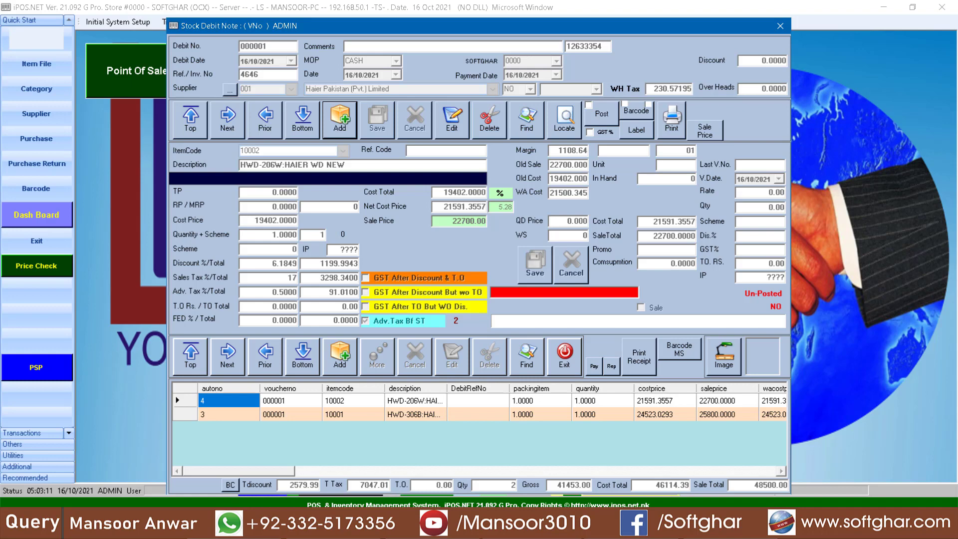
key(alt+Tab)
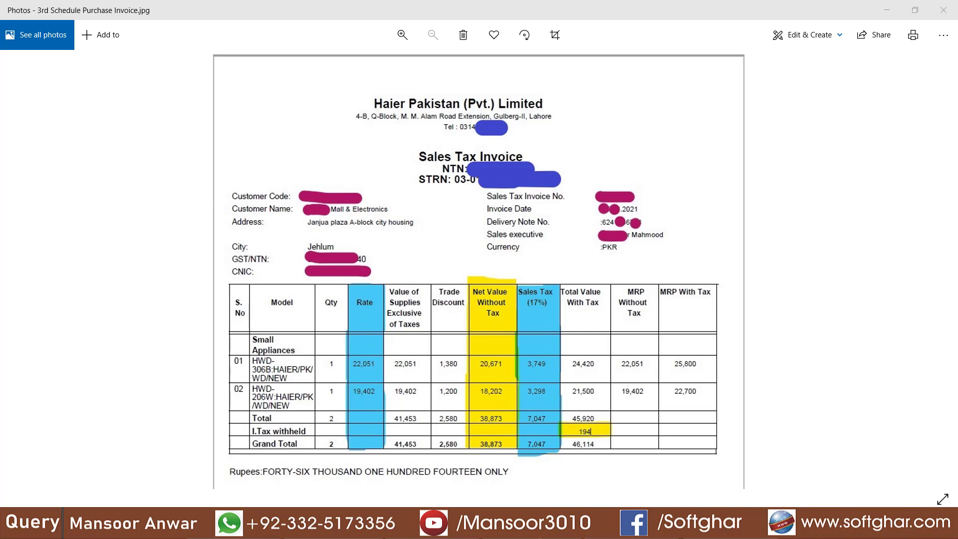
key(alt+Tab)
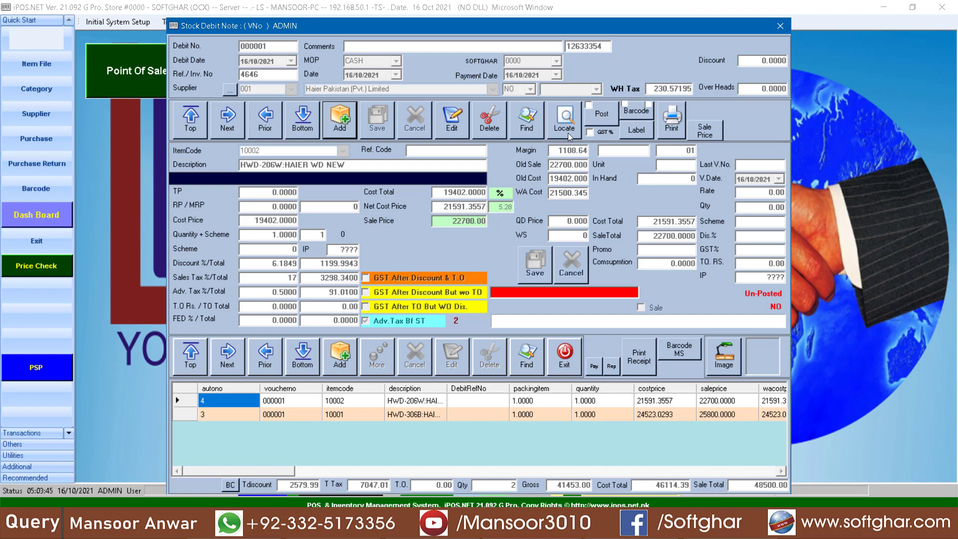
Step: Post the Haier stock debit note, confirming the posting and closing the completion message
click(590, 132)
click(601, 120)
click(493, 306)
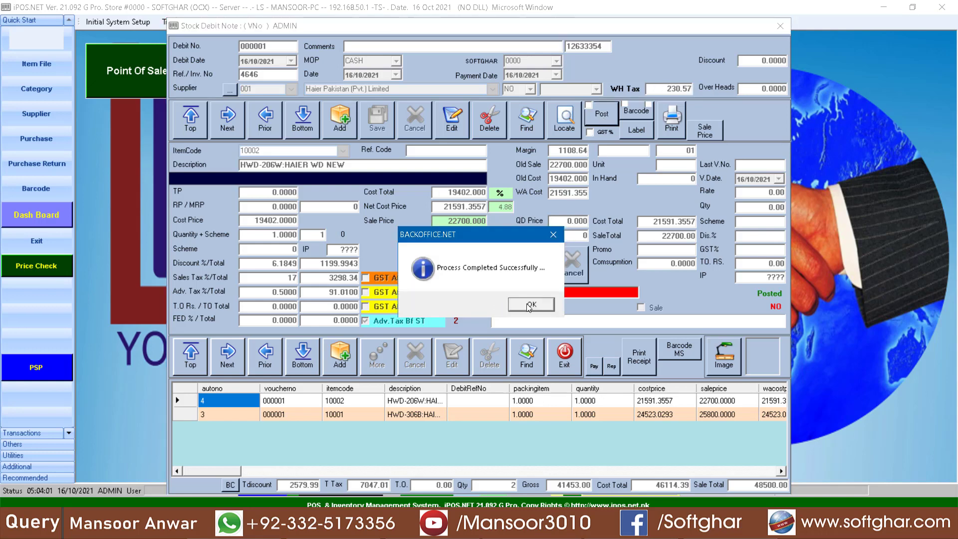
click(536, 305)
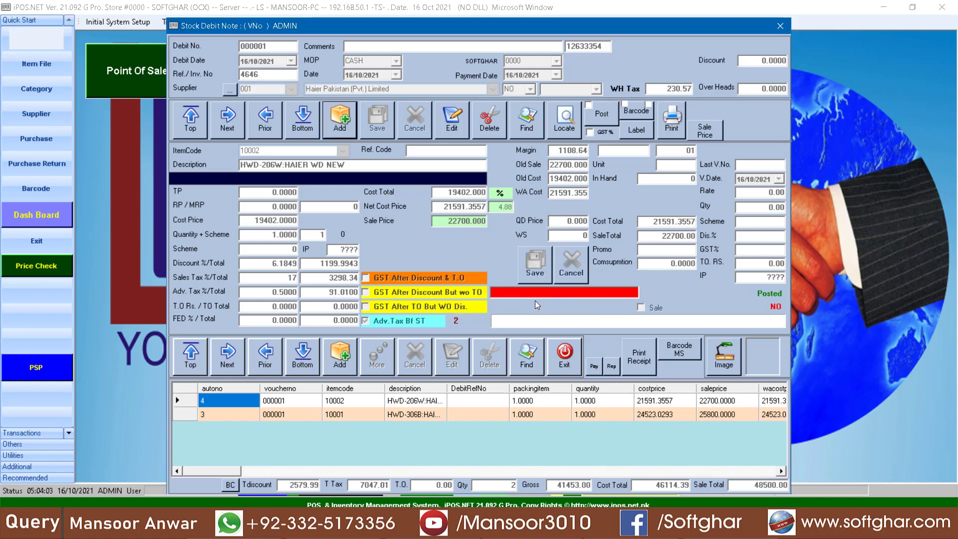